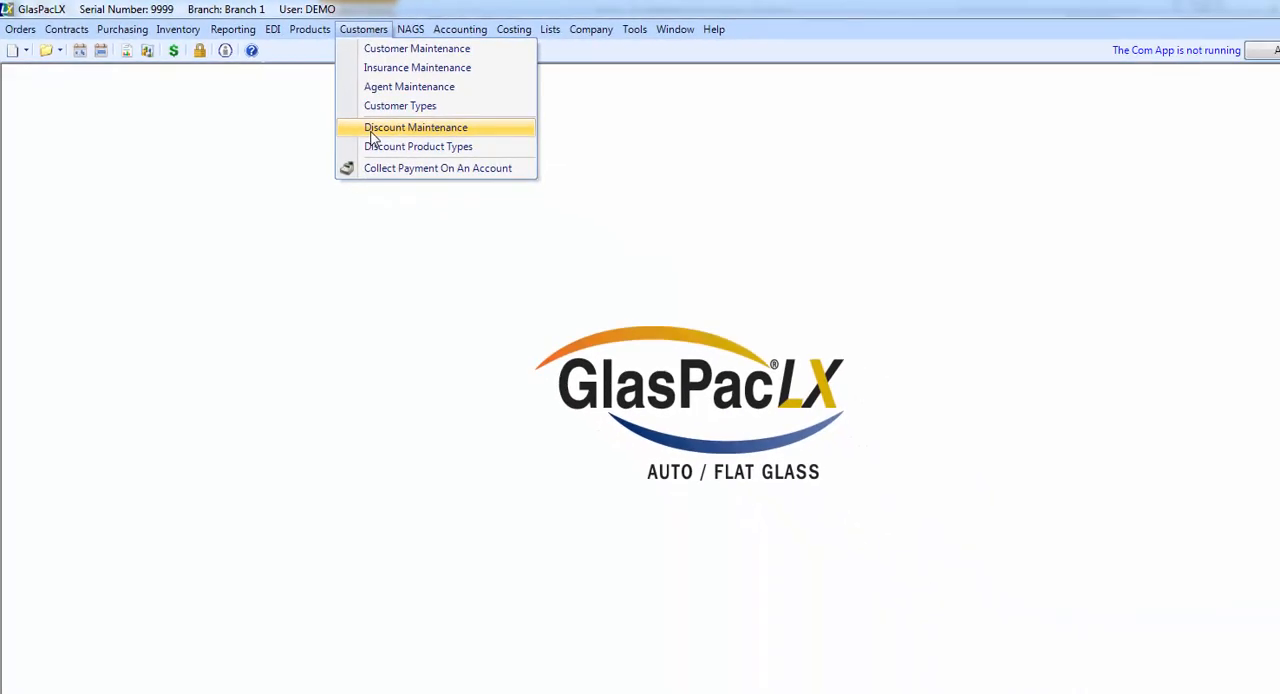
Step: Create a new discount with the ID Enterprise and the description Enterprise Rent A Car
click(371, 130)
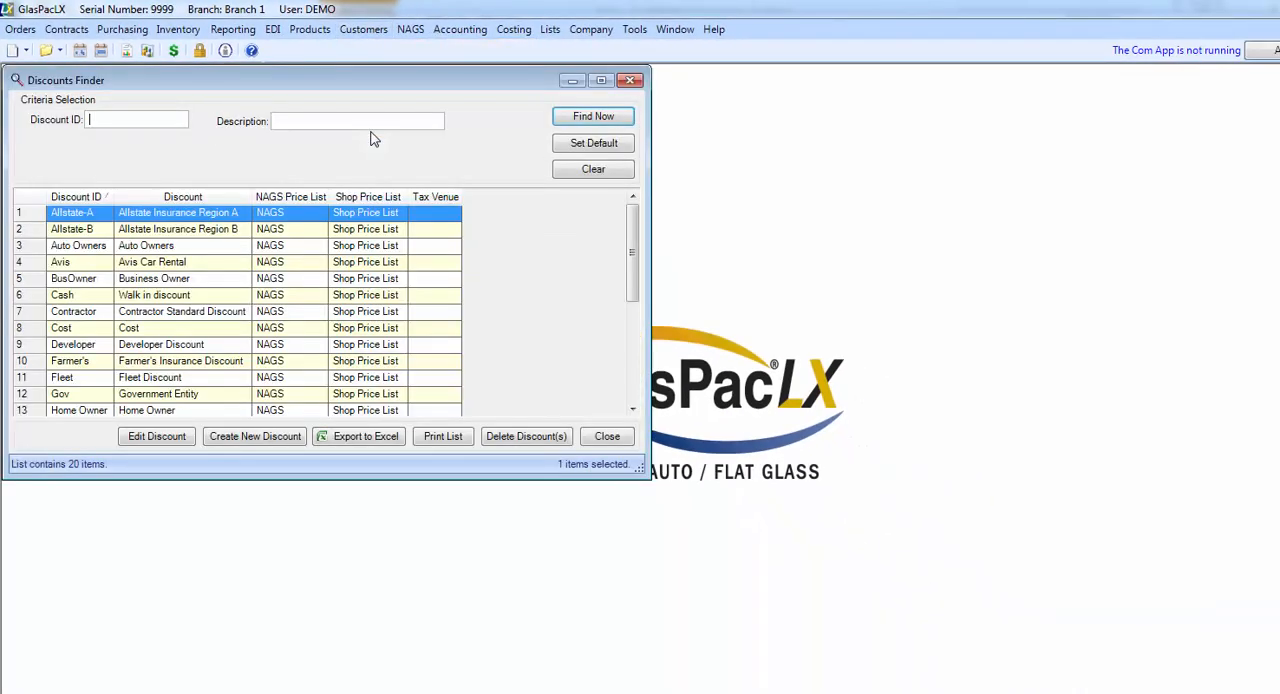
click(230, 442)
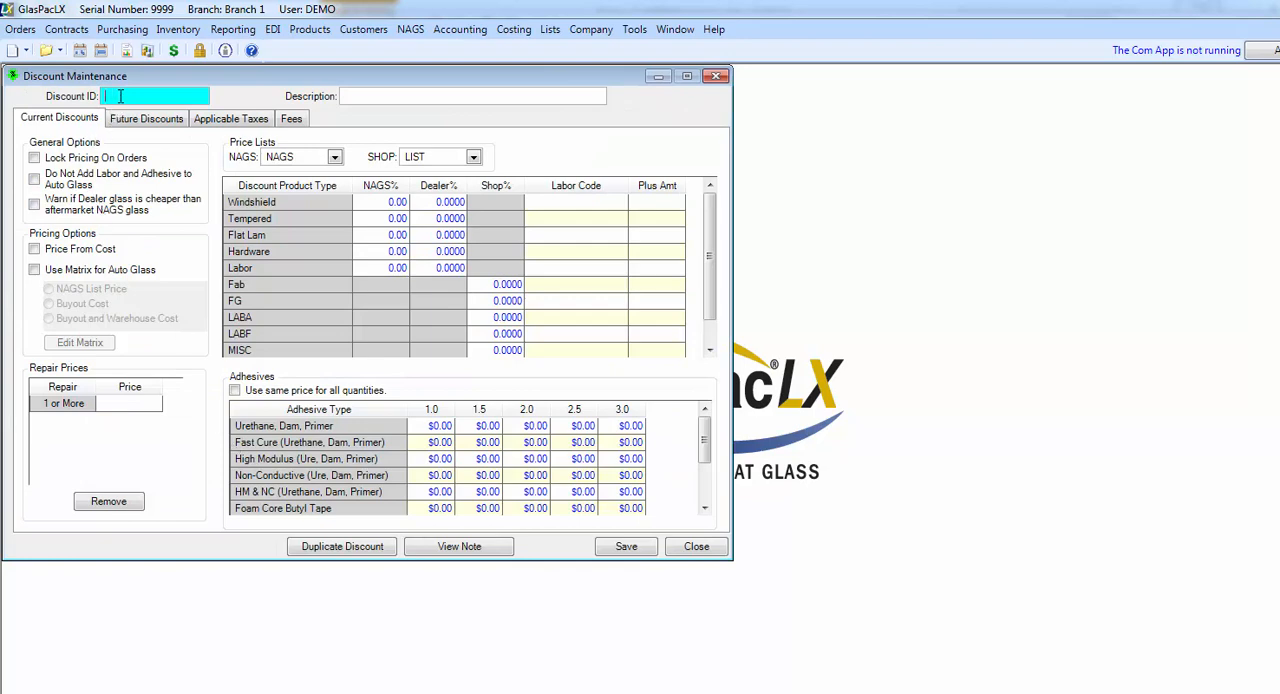
text(En)
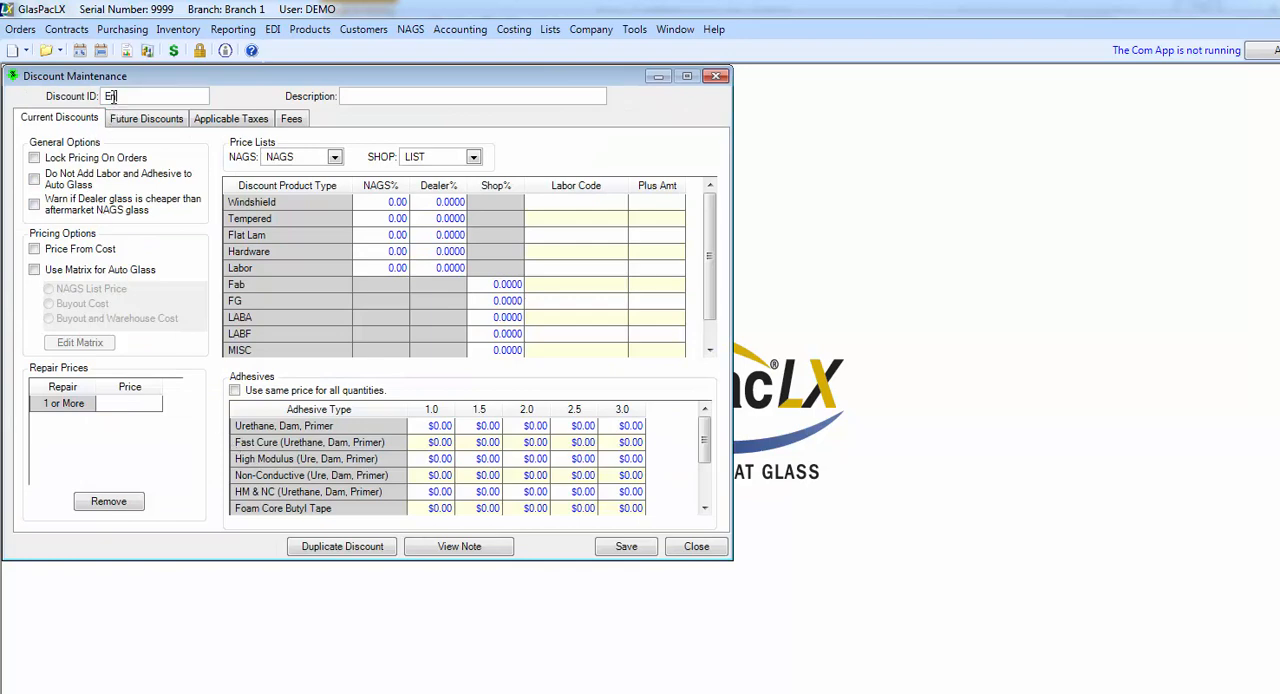
text(terprise)
key(Tab)
text(Ent)
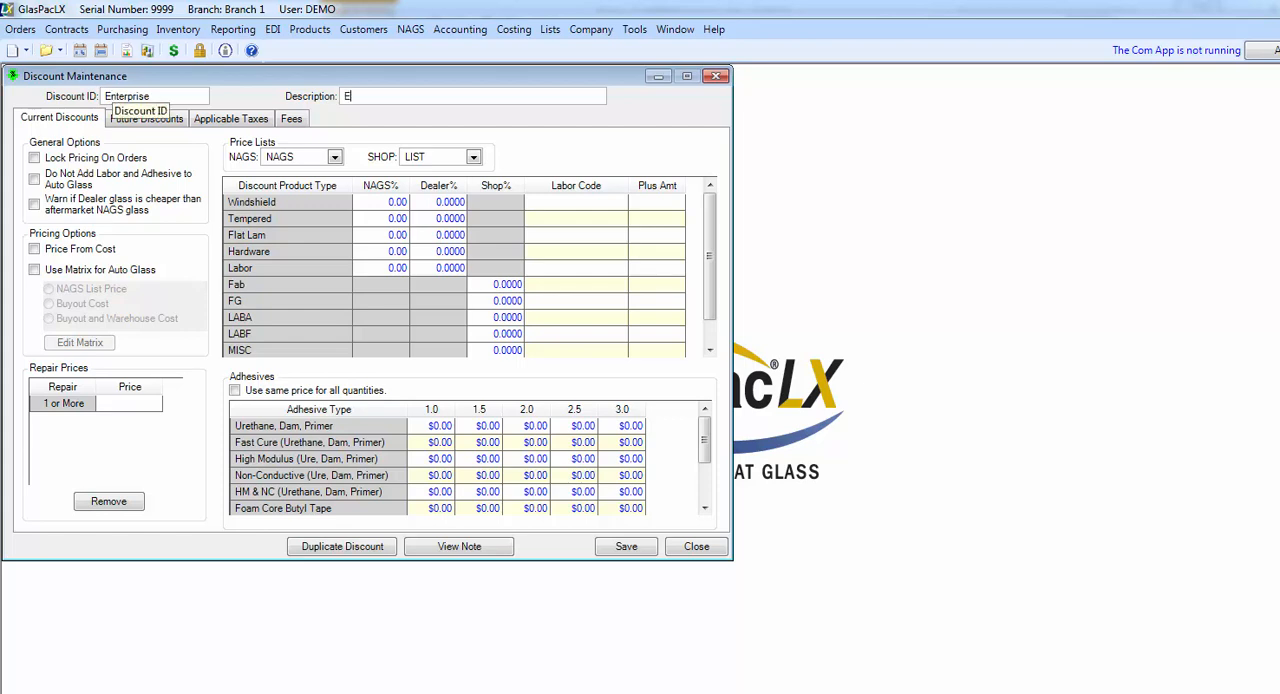
text(erprise Rent A Car)
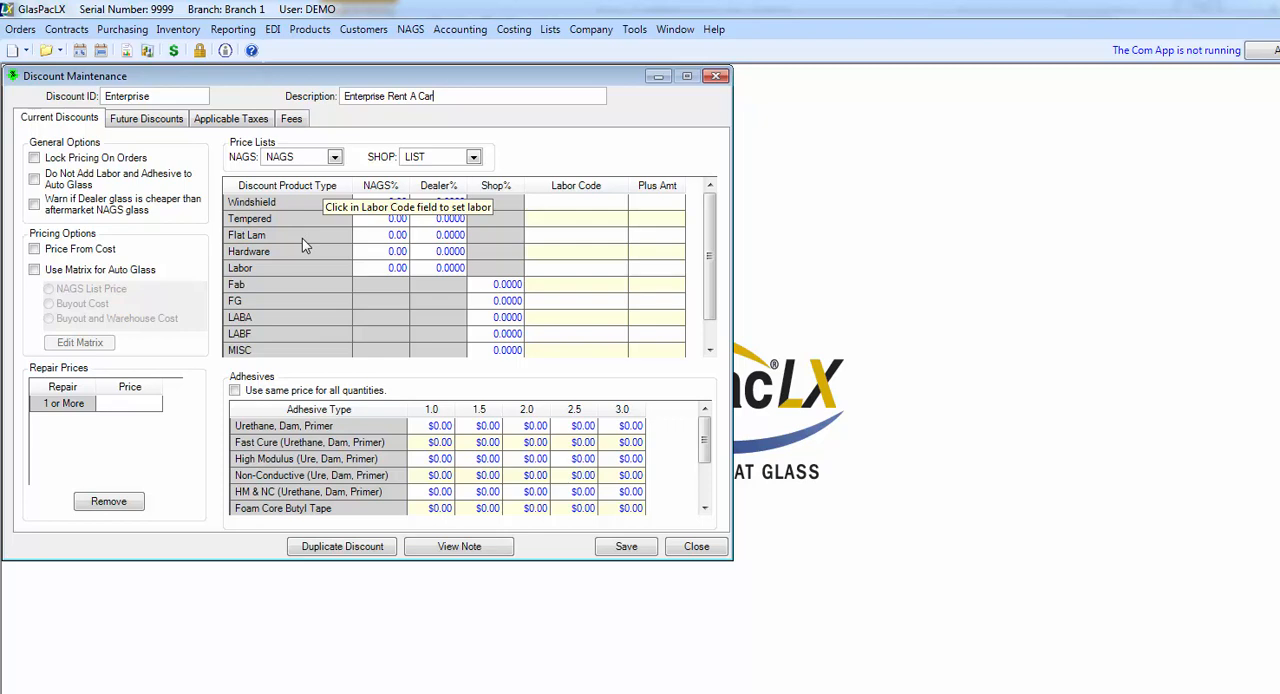
Step: Review the discount product types and which of them are flagged as NAGS, and close the list
click(363, 36)
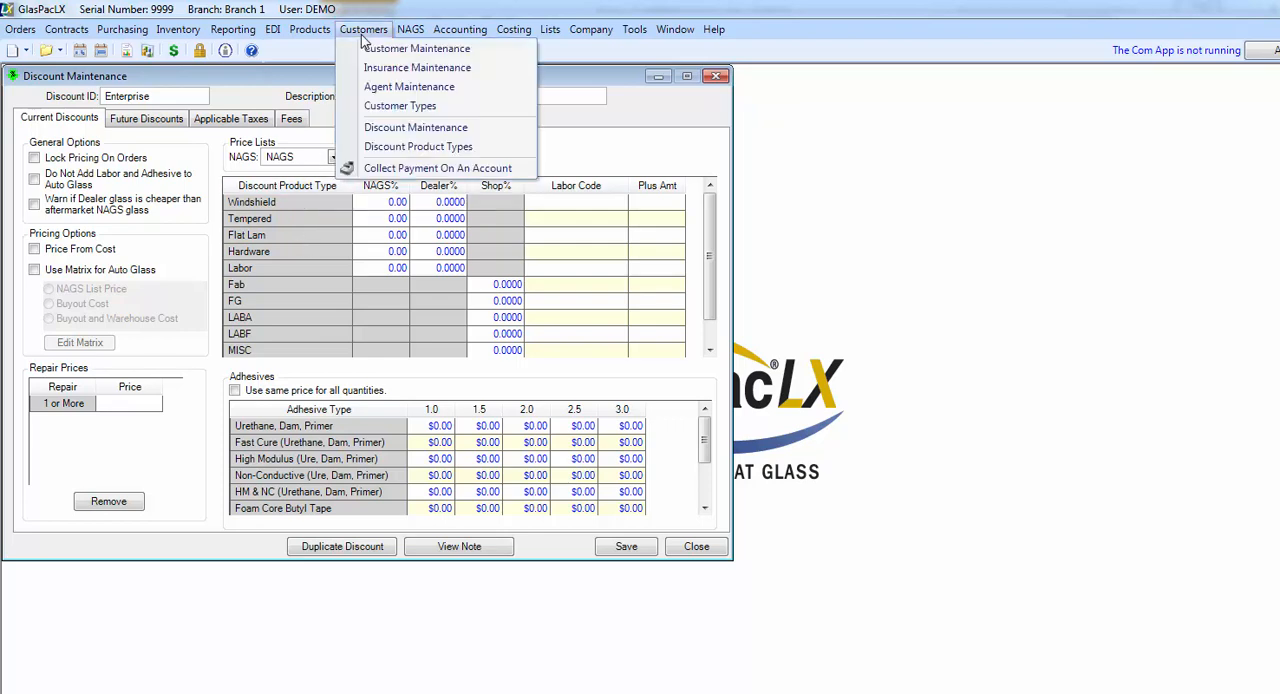
click(381, 150)
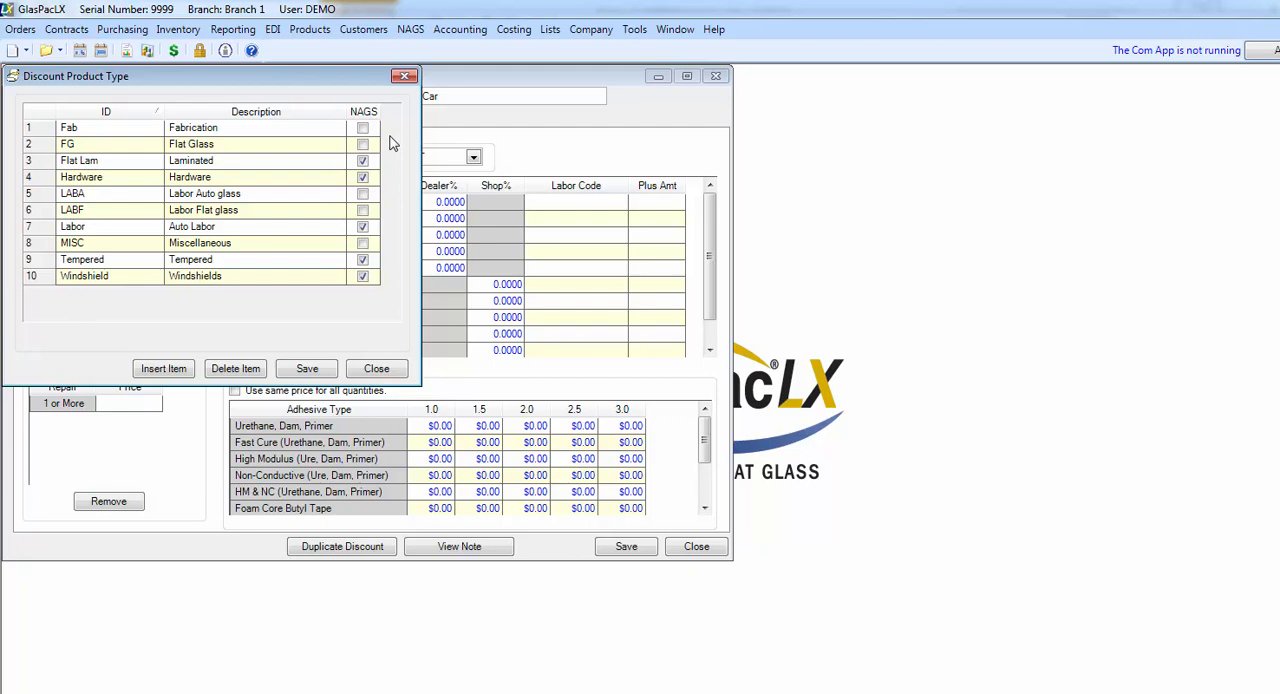
click(380, 370)
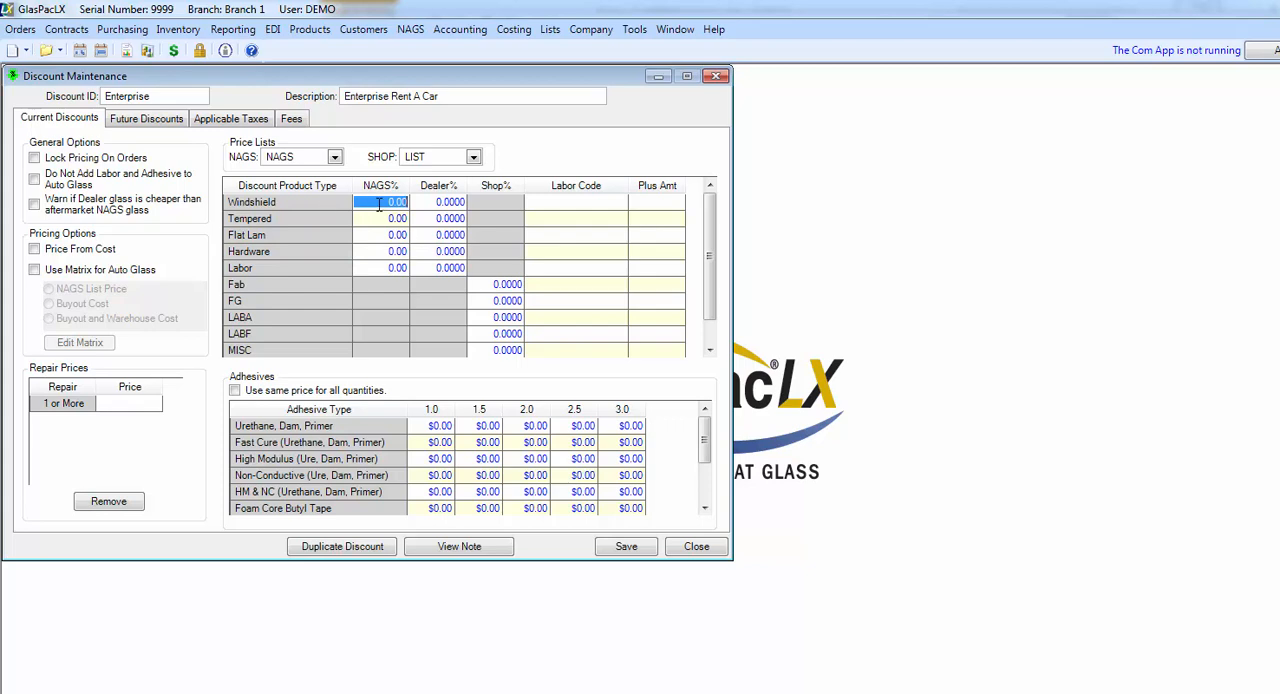
Step: Set the NAGS discount to 40% for the Windshield, Tempered and Flat Lam product types
click(371, 201)
text(40.)
key(Return)
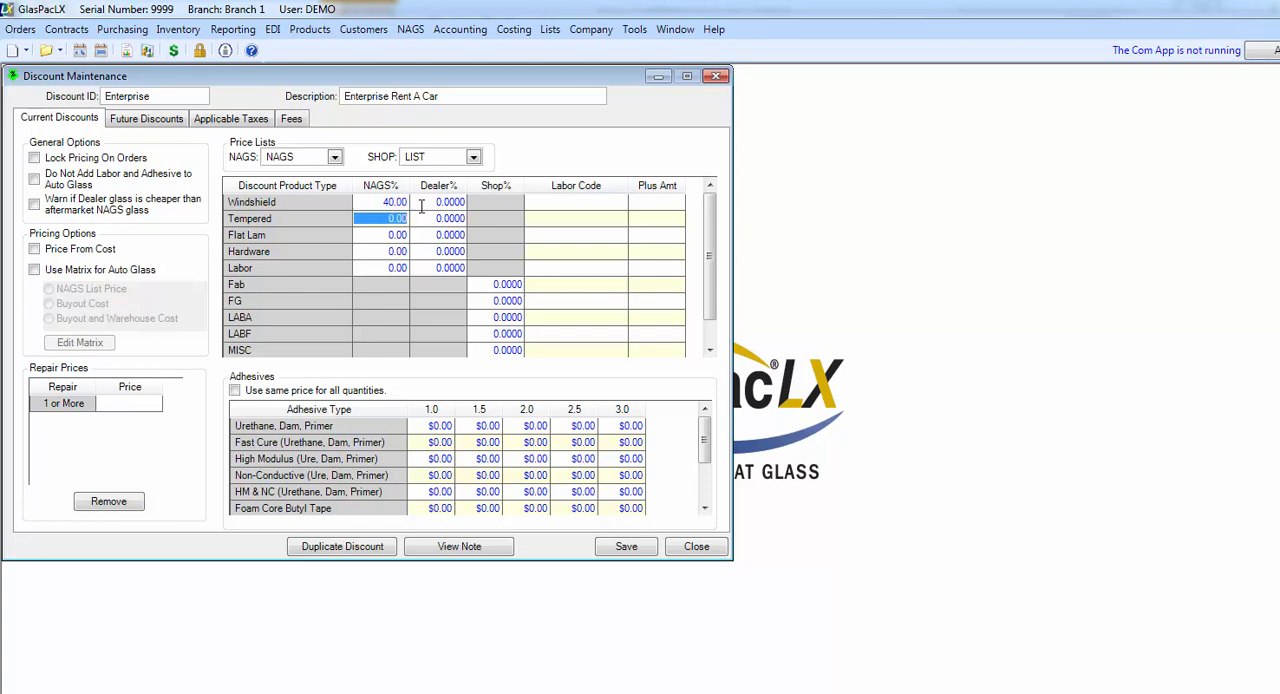
text(40)
key(Return)
text(40)
key(Up)
Step: Review the NAGS price lists selectable for this discount and where alternate NAGS price lists are maintained
click(335, 157)
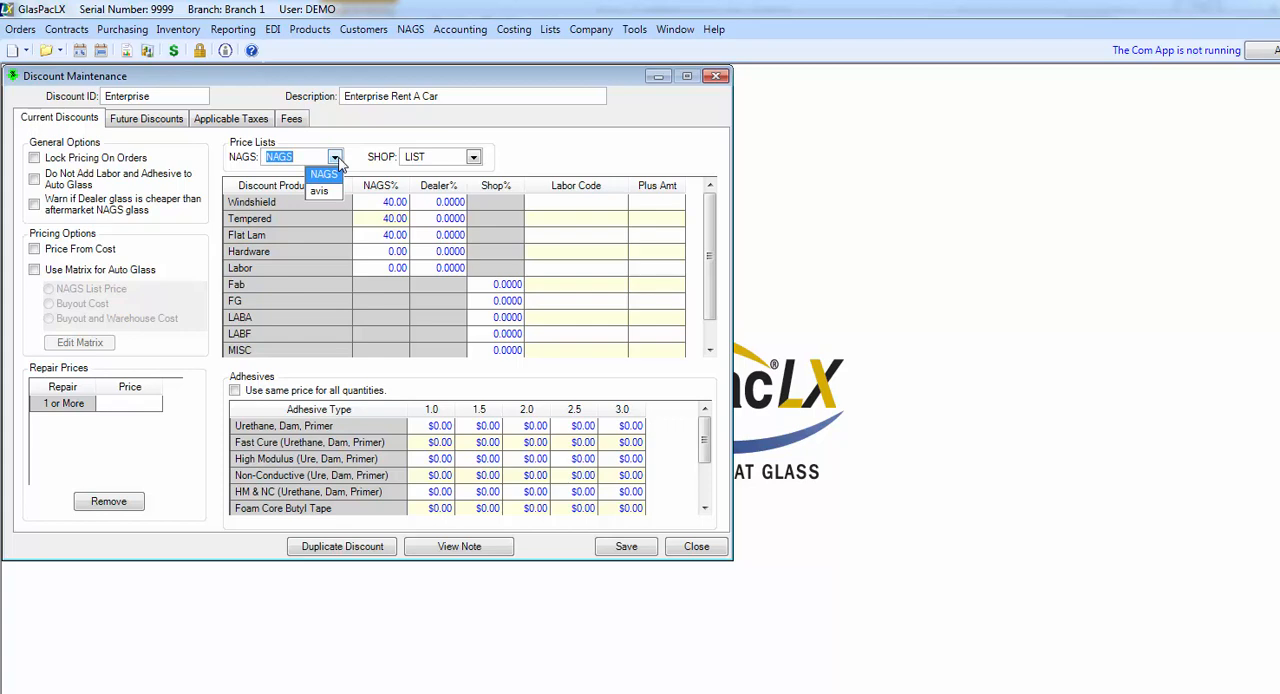
click(384, 132)
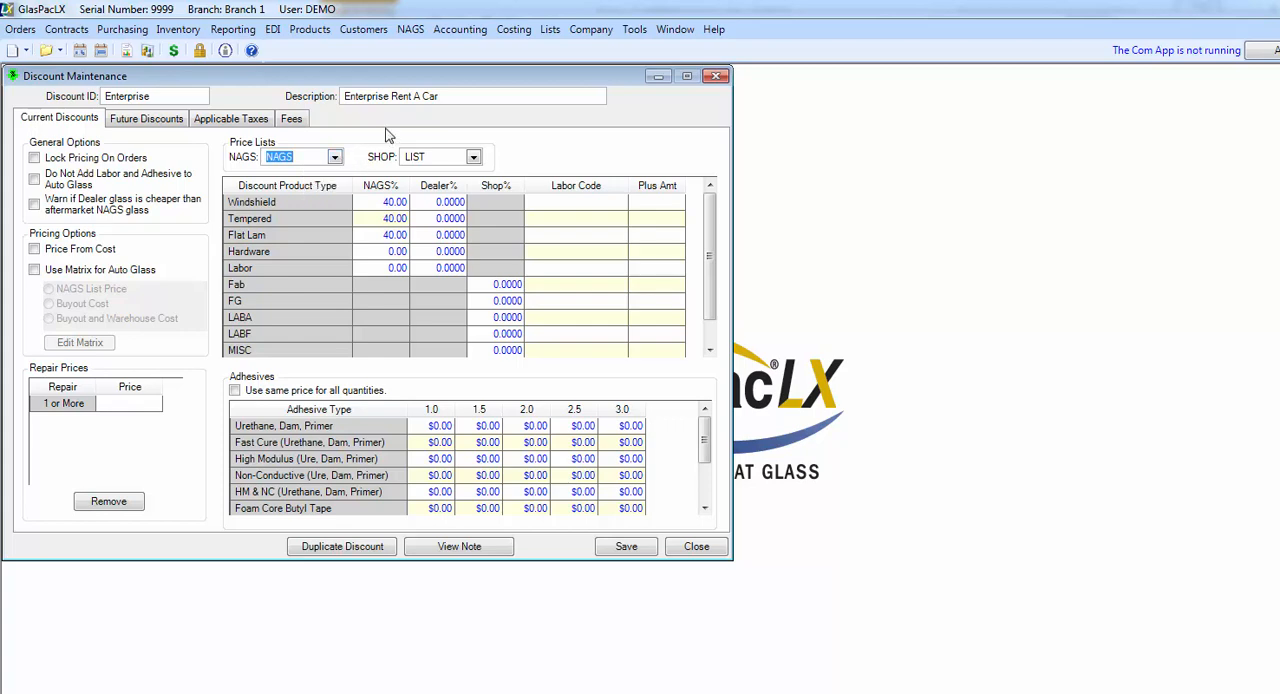
click(410, 30)
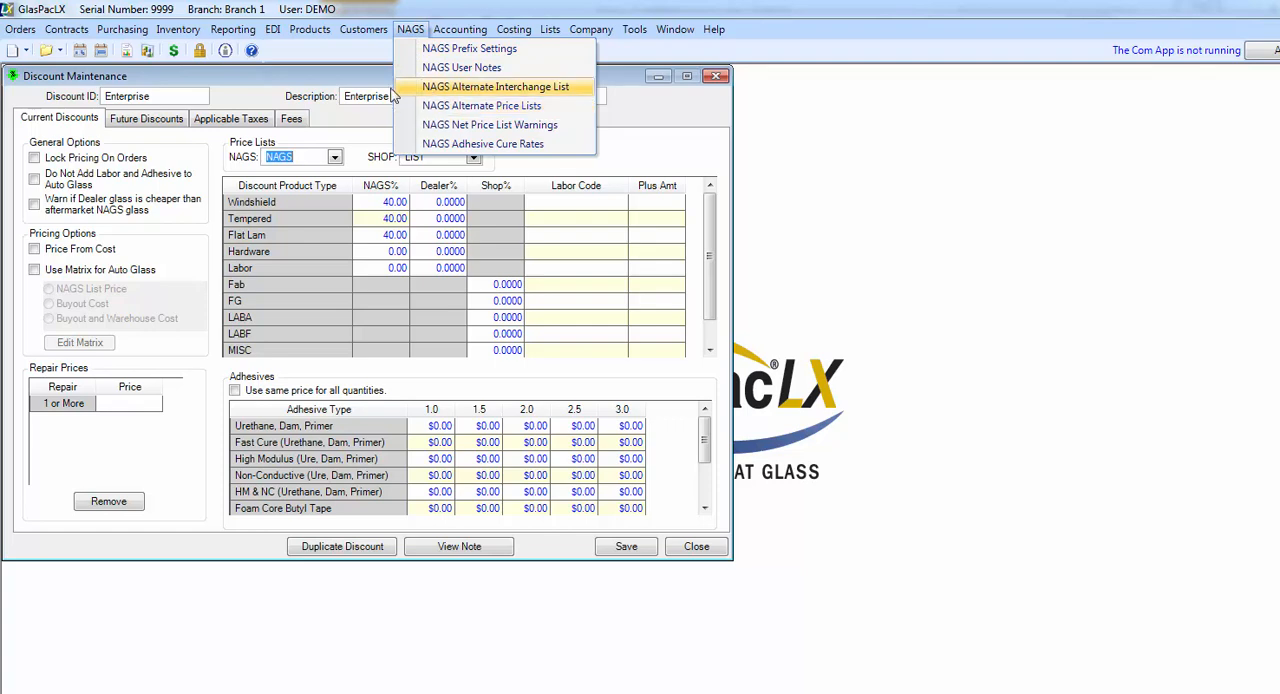
click(322, 90)
click(335, 158)
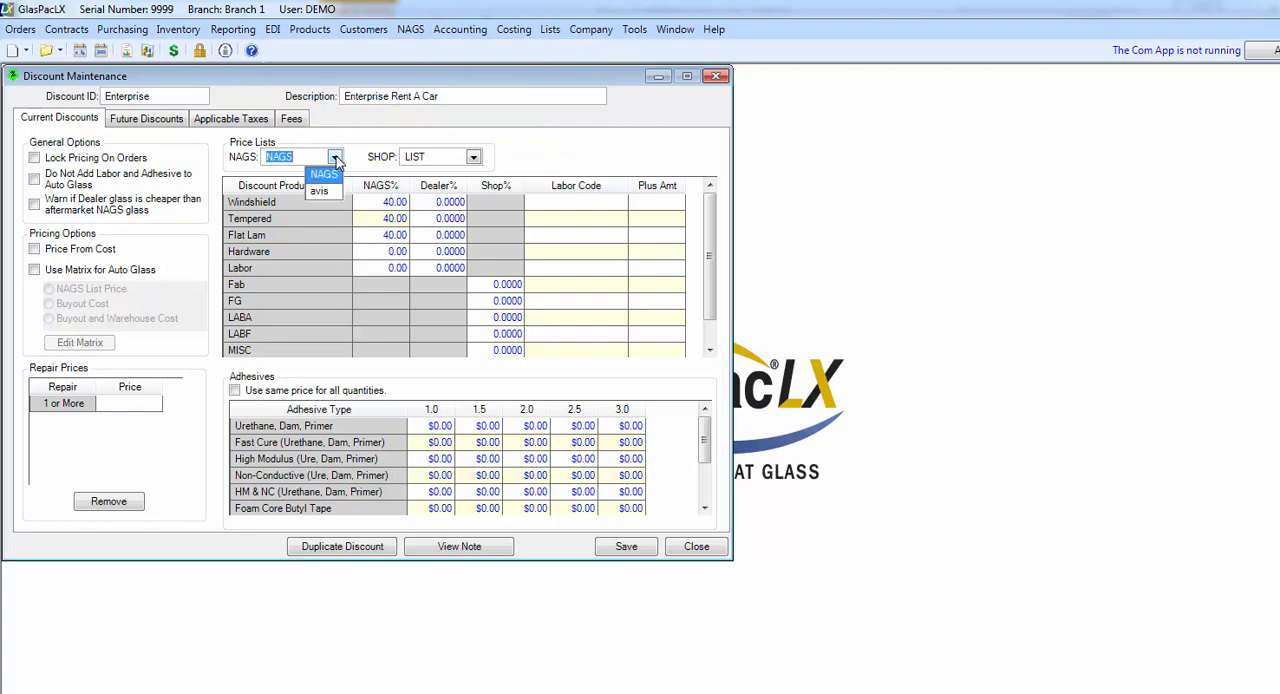
click(335, 158)
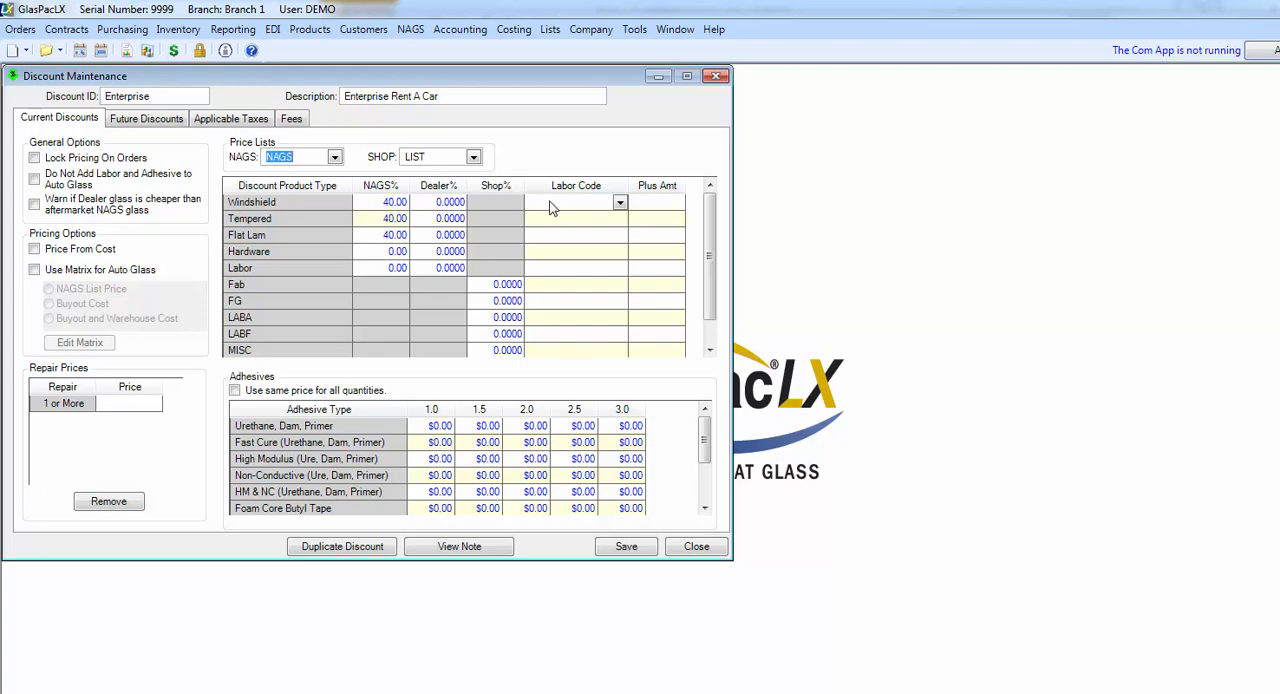
Step: Assign labor code 35H to the Windshield, Tempered and Flat Lam product types
click(620, 205)
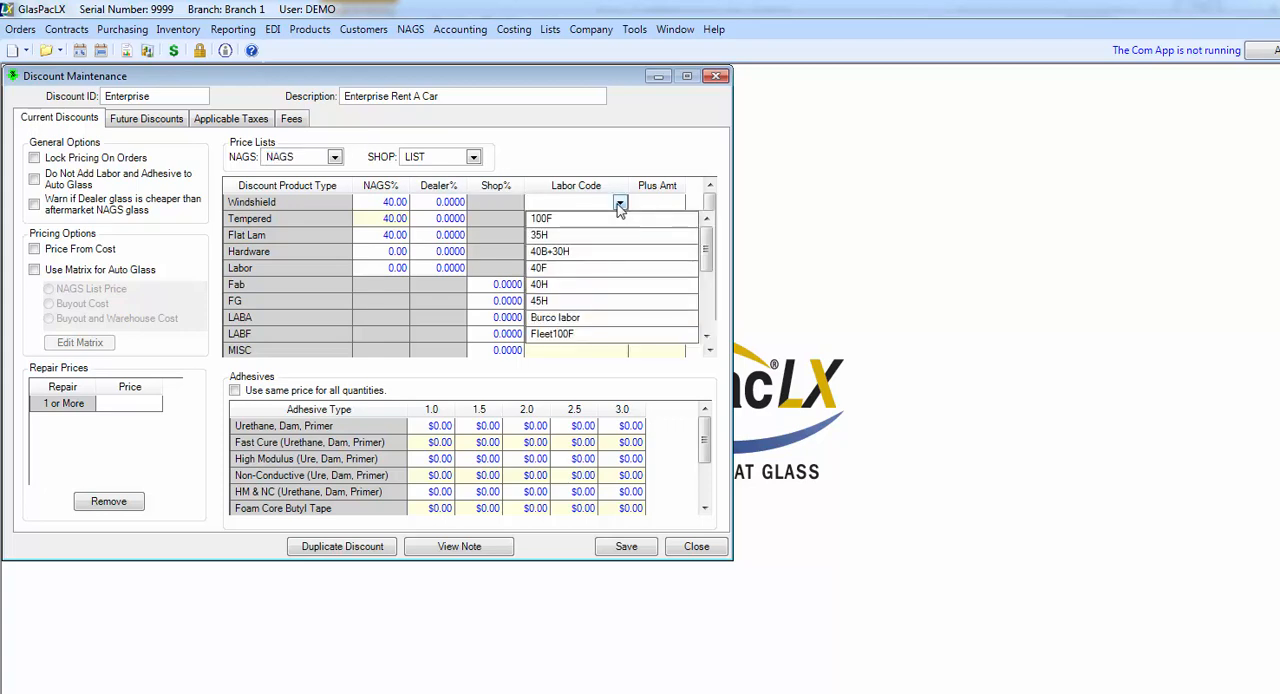
click(621, 234)
click(620, 221)
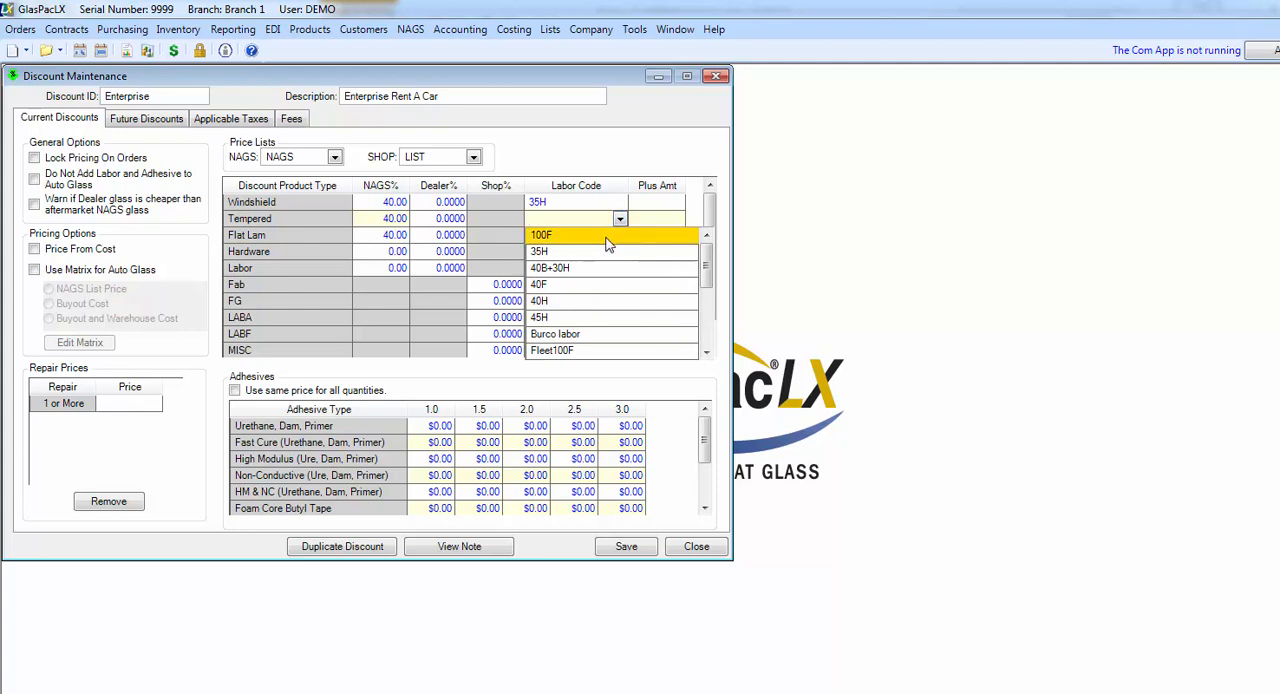
click(604, 251)
click(620, 235)
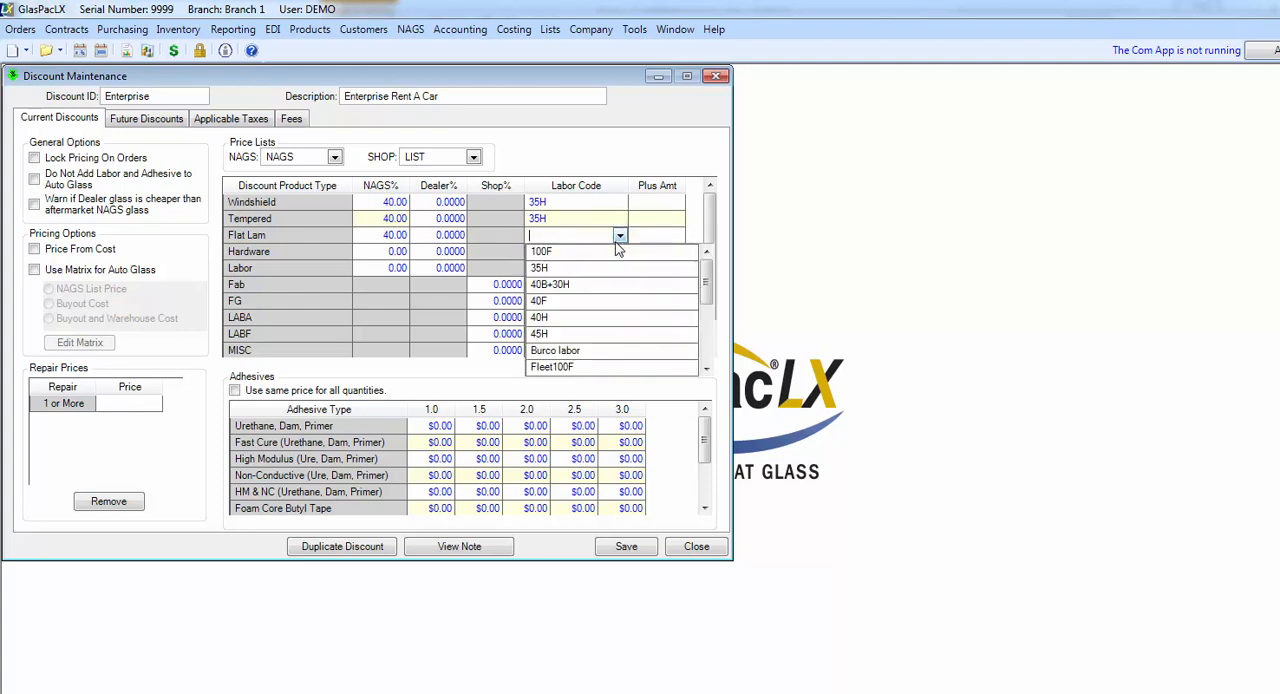
click(595, 269)
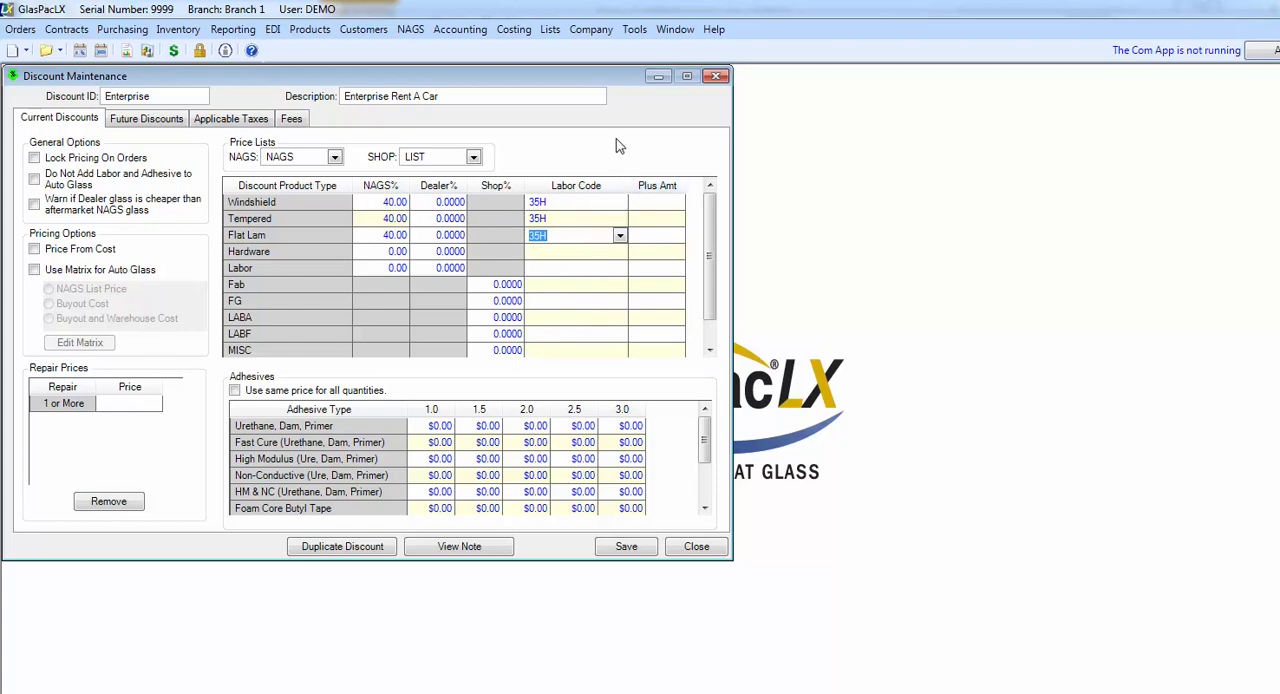
Step: Review the labor codes available for the Windshield product type
click(579, 202)
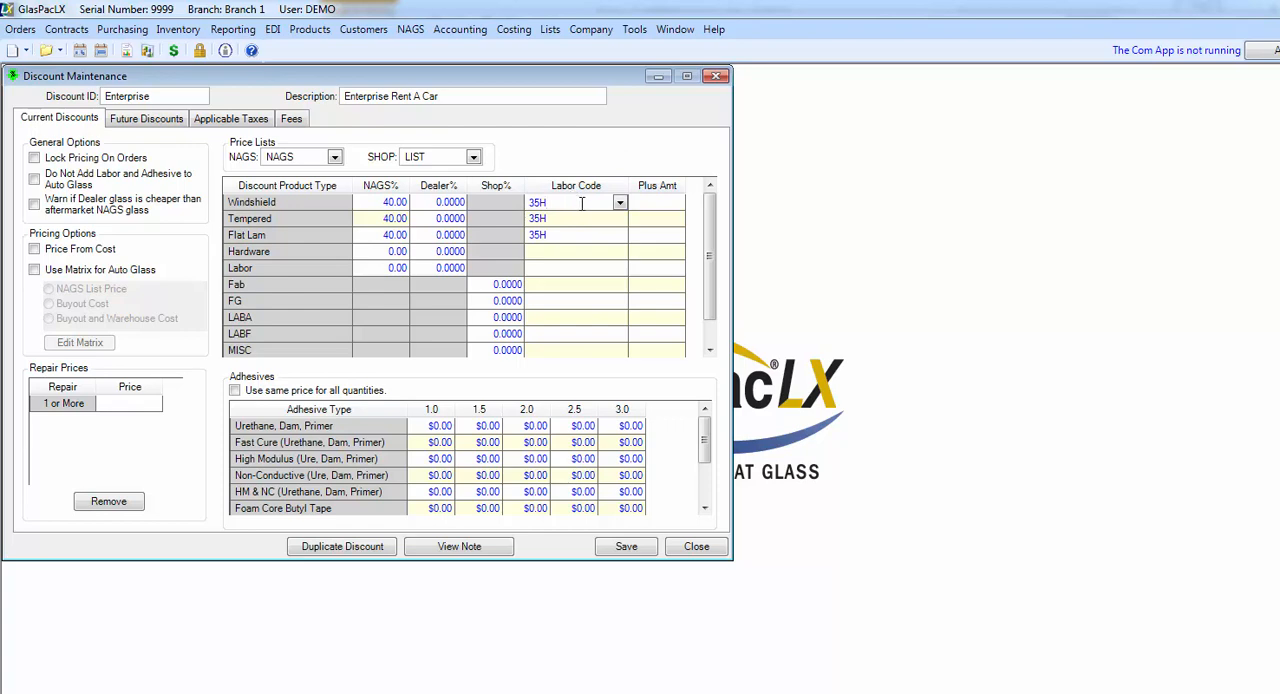
double_click(540, 203)
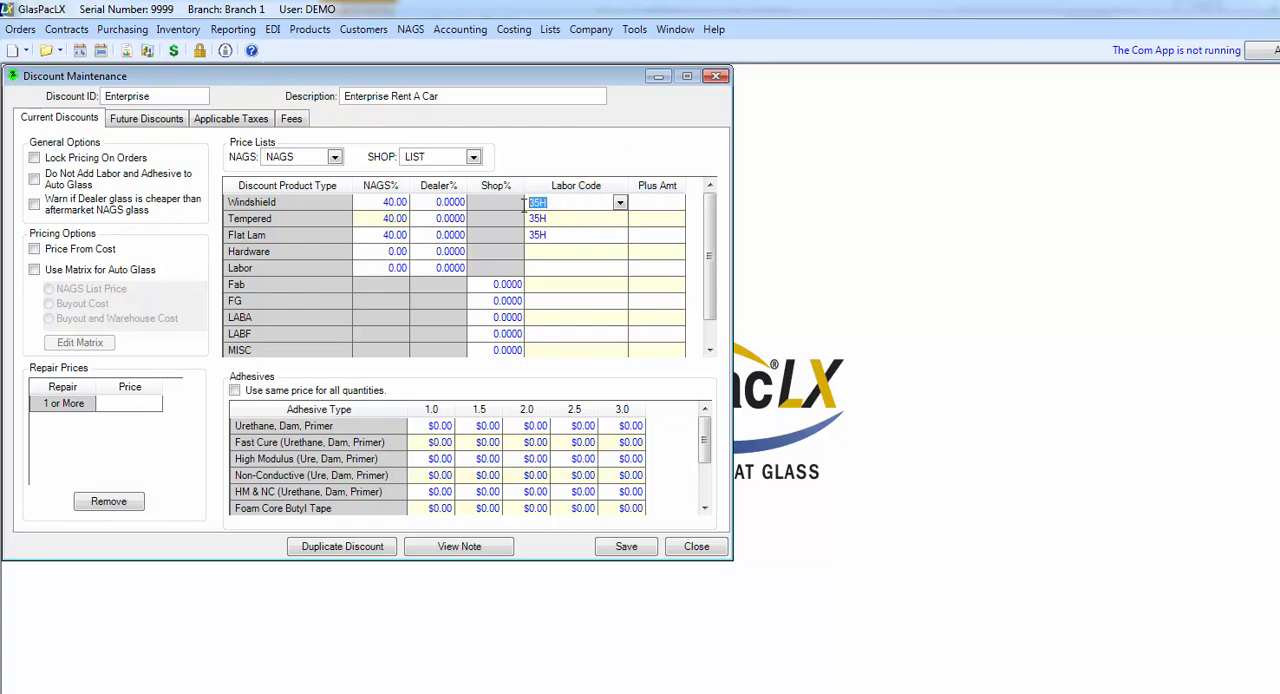
click(620, 204)
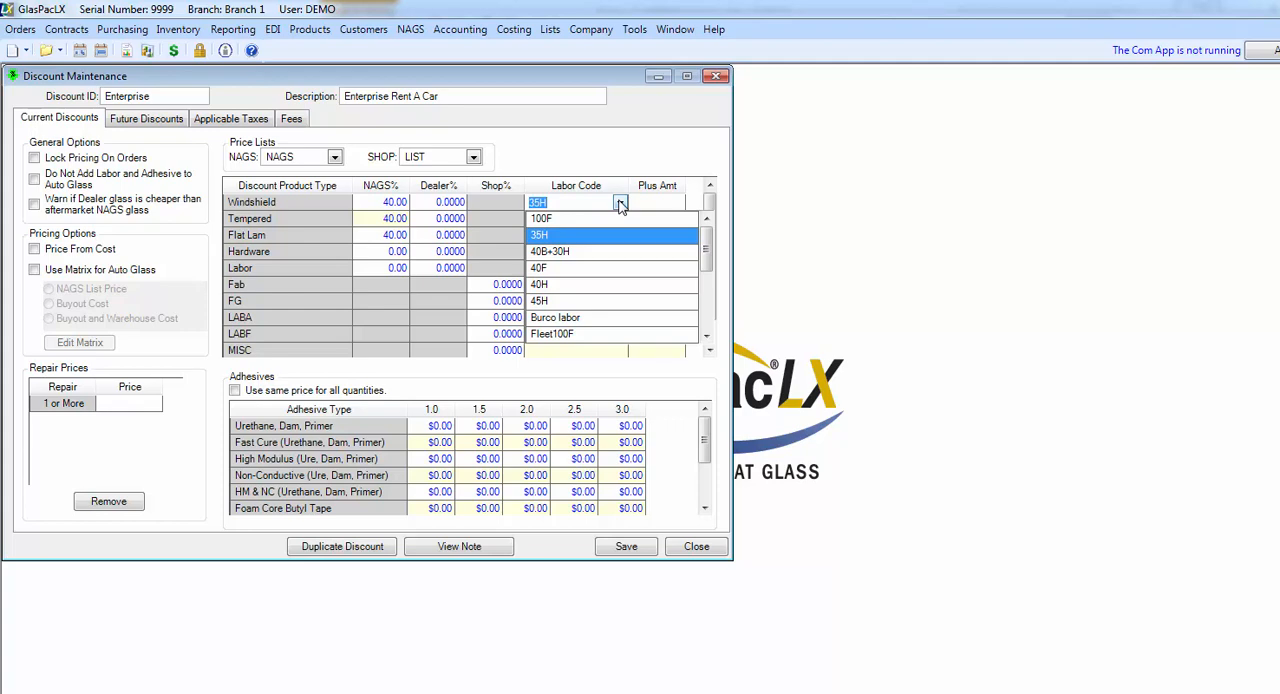
click(620, 158)
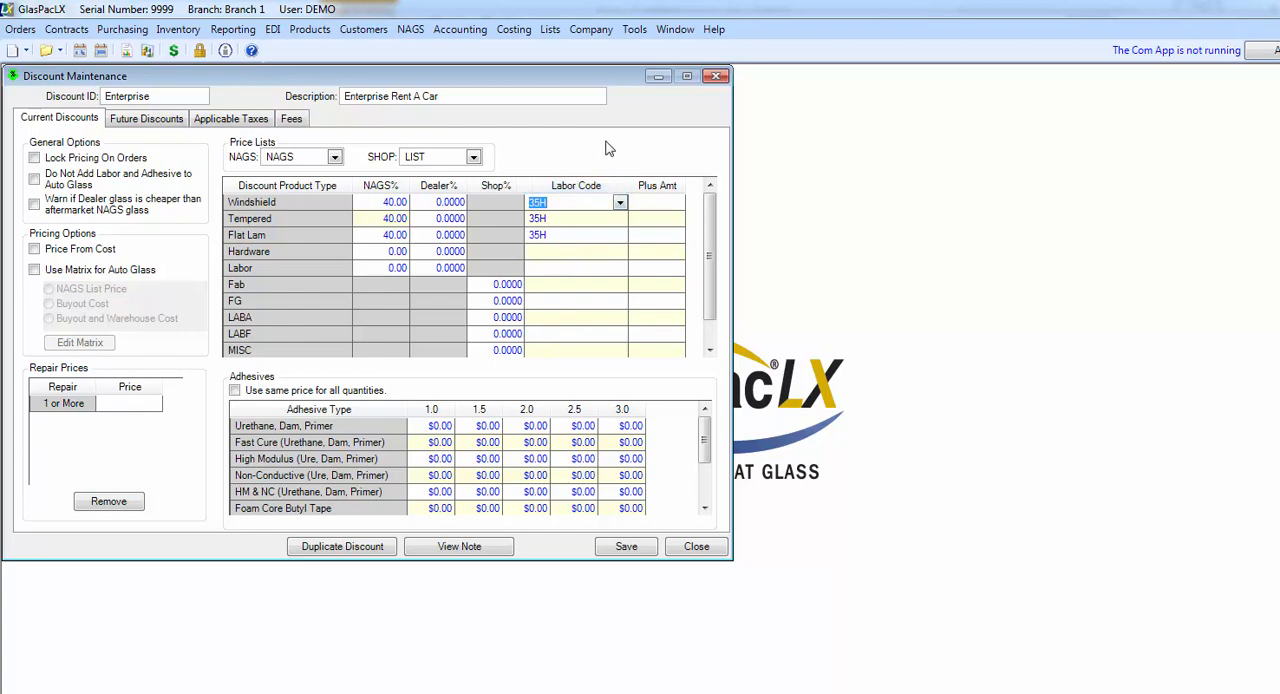
Step: Price the Urethane, Dam, Primer adhesive at $20 for quantities 1.0 and 1.5, and $40 for 2.0 and 2.5
click(425, 424)
text(20)
key(Tab)
text(20)
key(Tab)
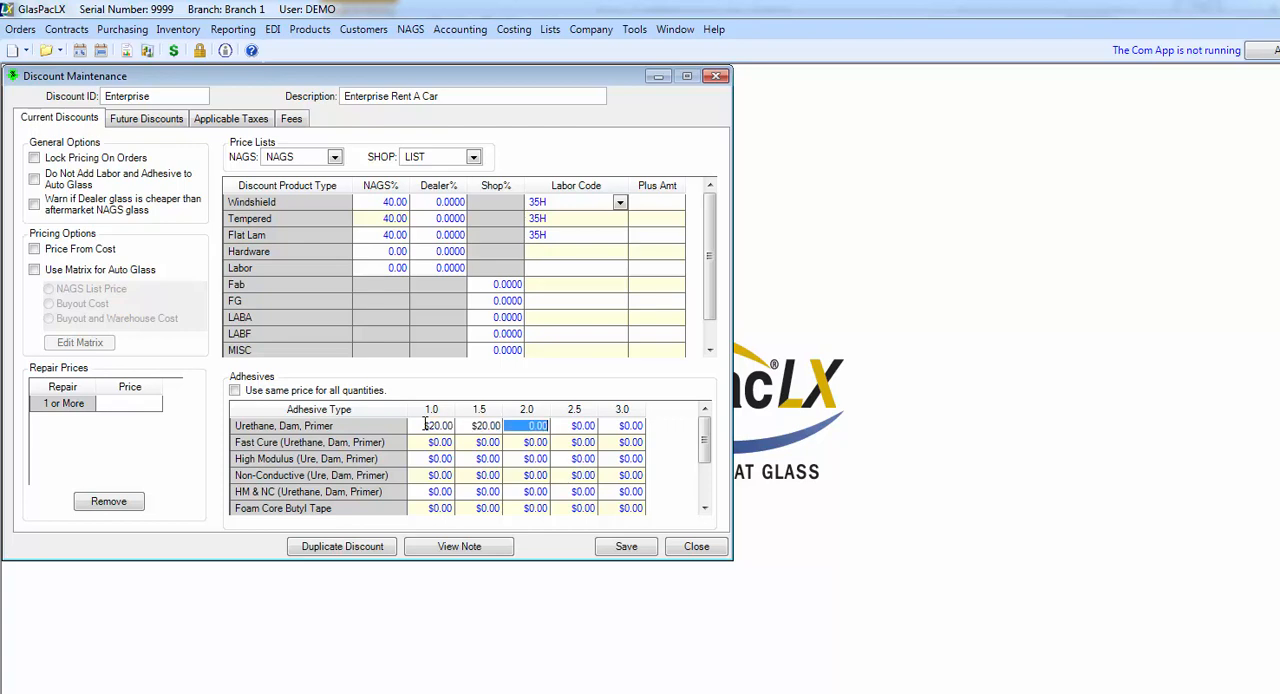
text(40)
key(Tab)
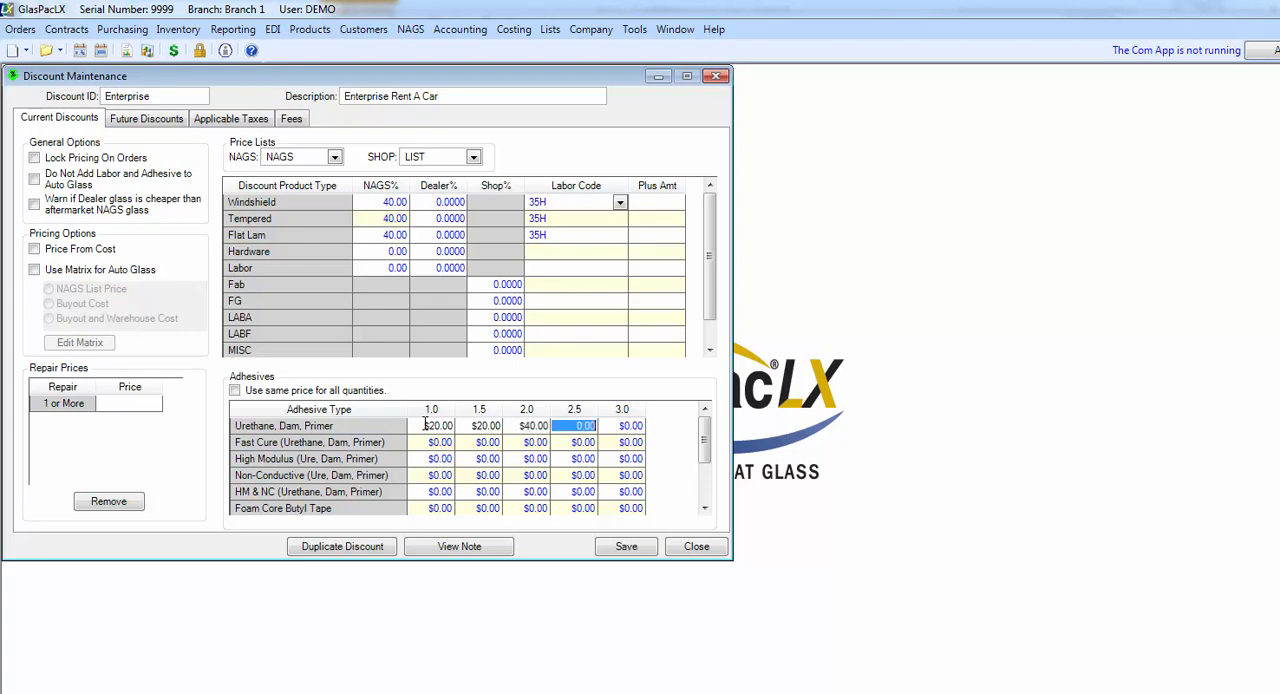
text(40.)
key(Down)
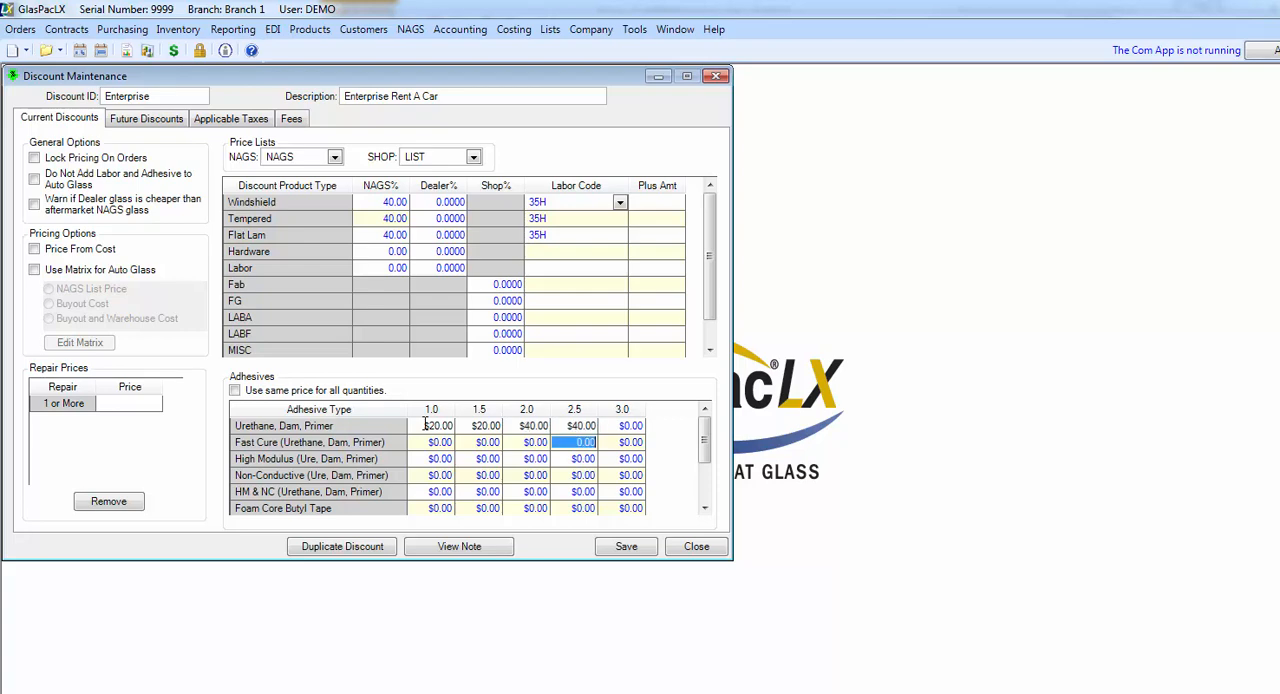
Step: Price the Fast Cure adhesive at $20 for quantities 1.0 and 1.5, and $40 for 2.0
key(Left)
key(Left)
key(Left)
text(20)
key(Tab)
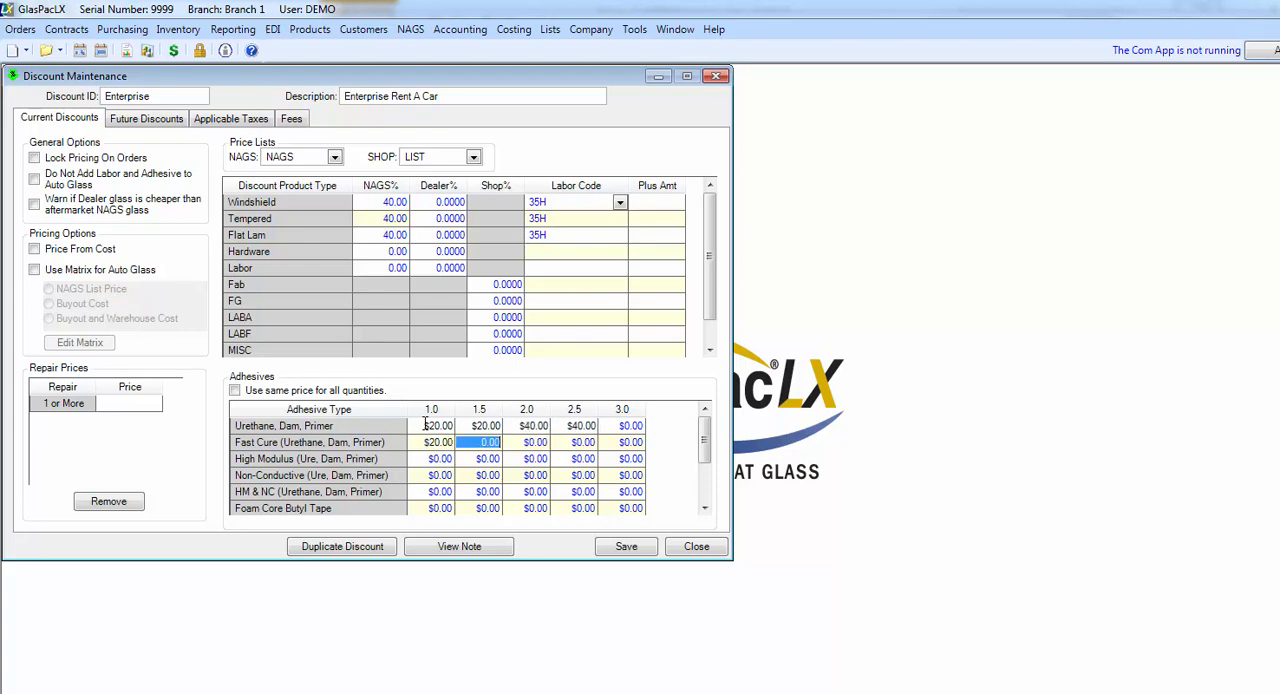
text(20.)
key(Tab)
text(40.)
key(Tab)
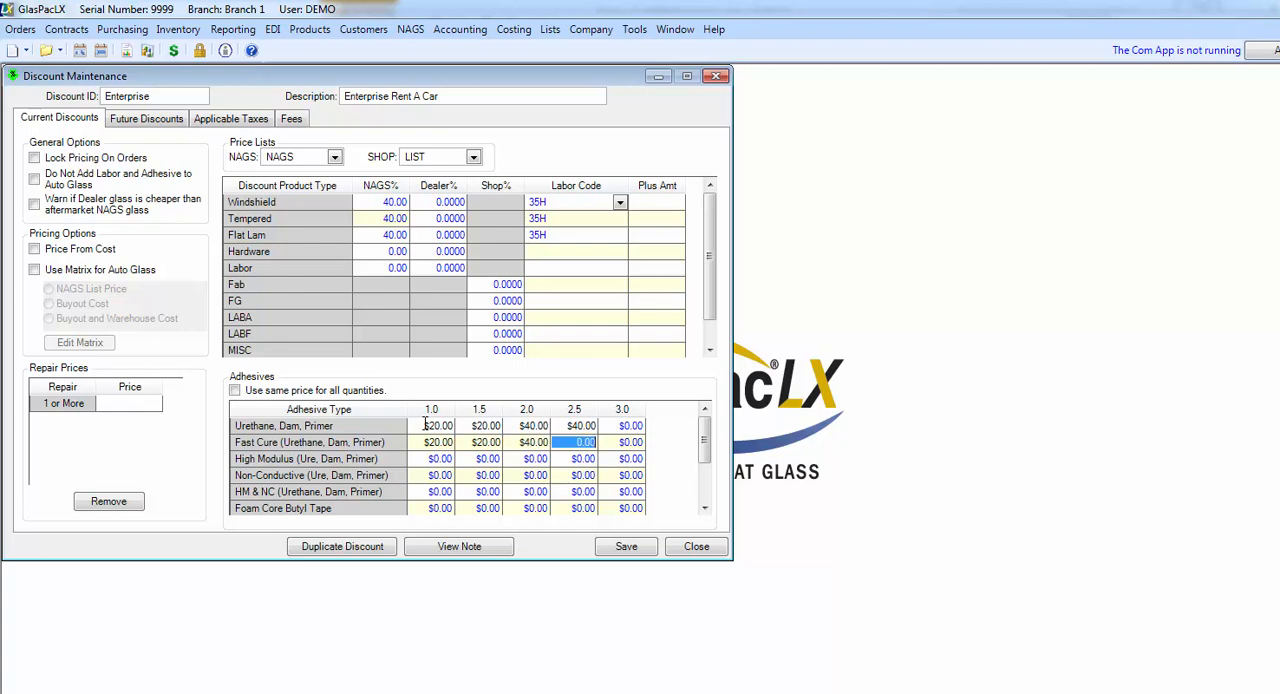
Step: Price the High Modulus adhesive at $30 for quantities 1.0 and 1.5, and $60 for 2.0 and 2.5
click(423, 460)
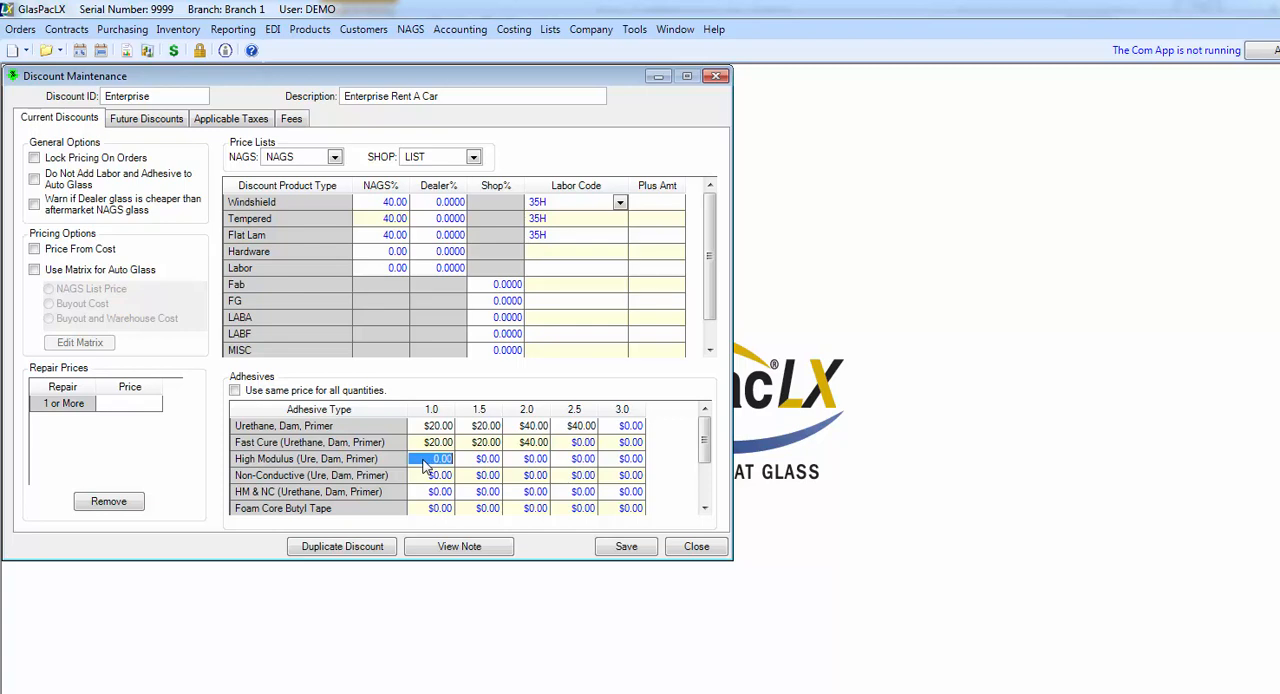
text(30.)
key(Tab)
text(30.)
key(Tab)
text(60)
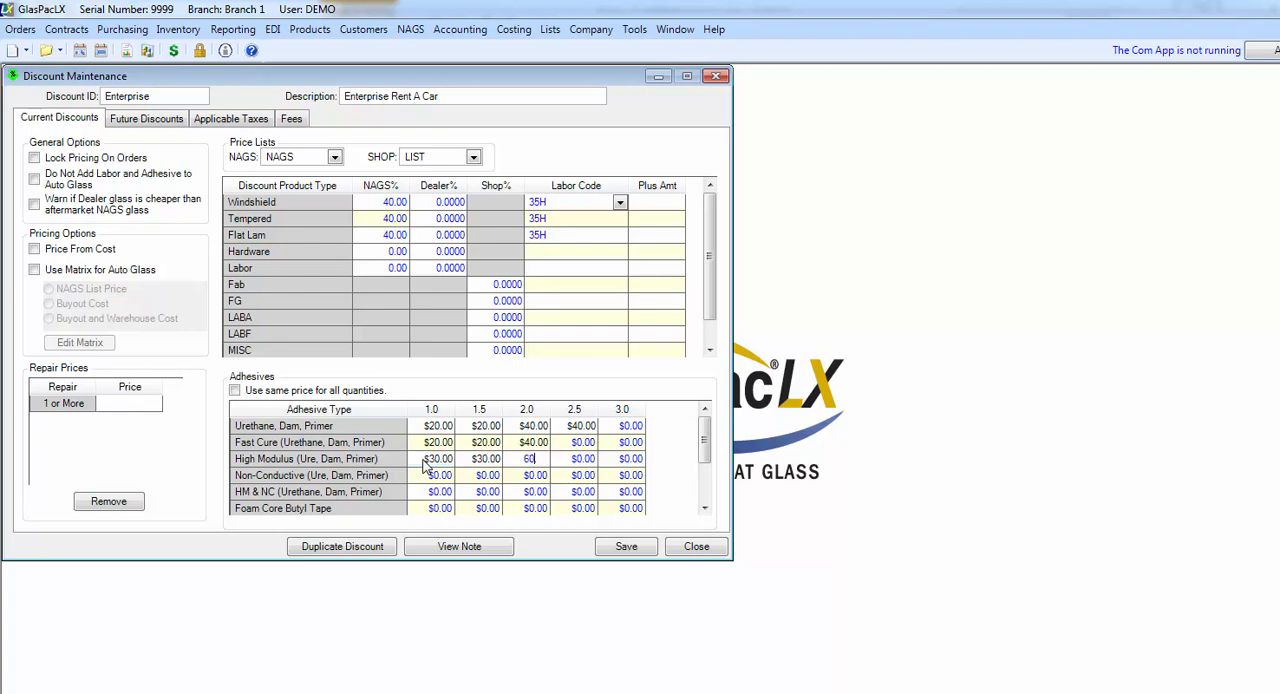
text(.)
key(Tab)
text(60.)
key(Return)
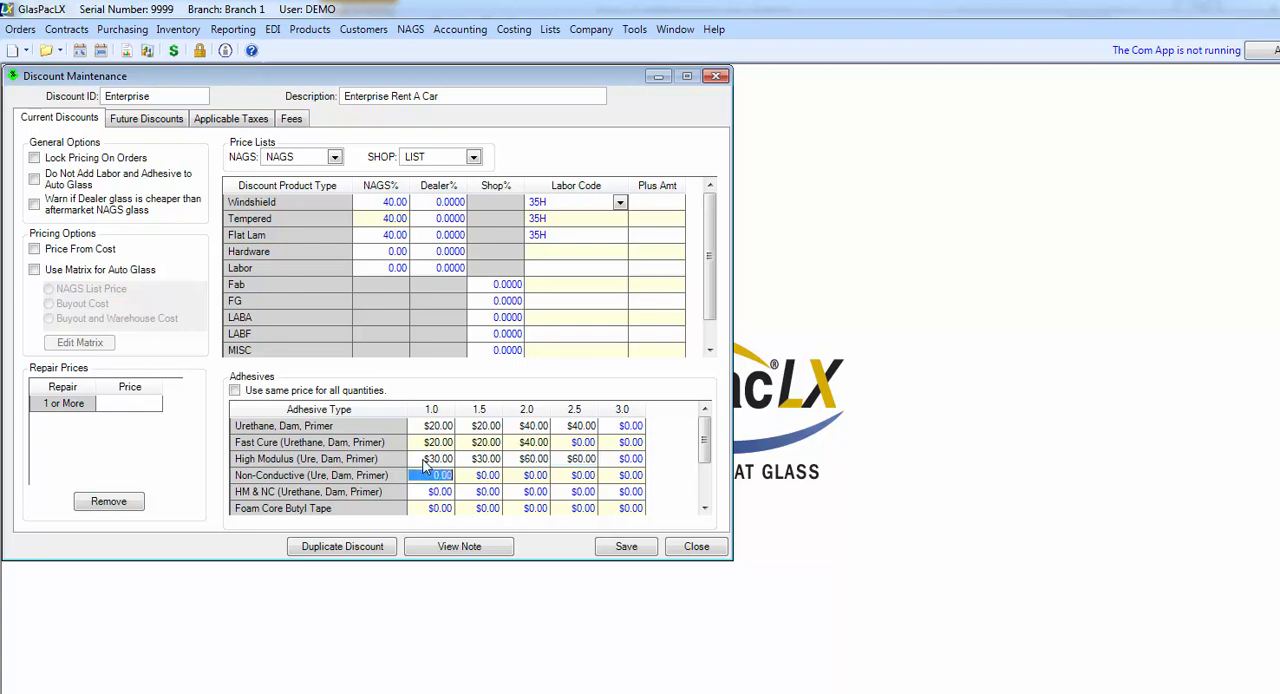
Step: Price the Non-Conductive adhesive at $30 for quantities 1.0 and 1.5, and $60 for 2.0 and 2.5
text(30.)
key(Tab)
text(30.)
key(Tab)
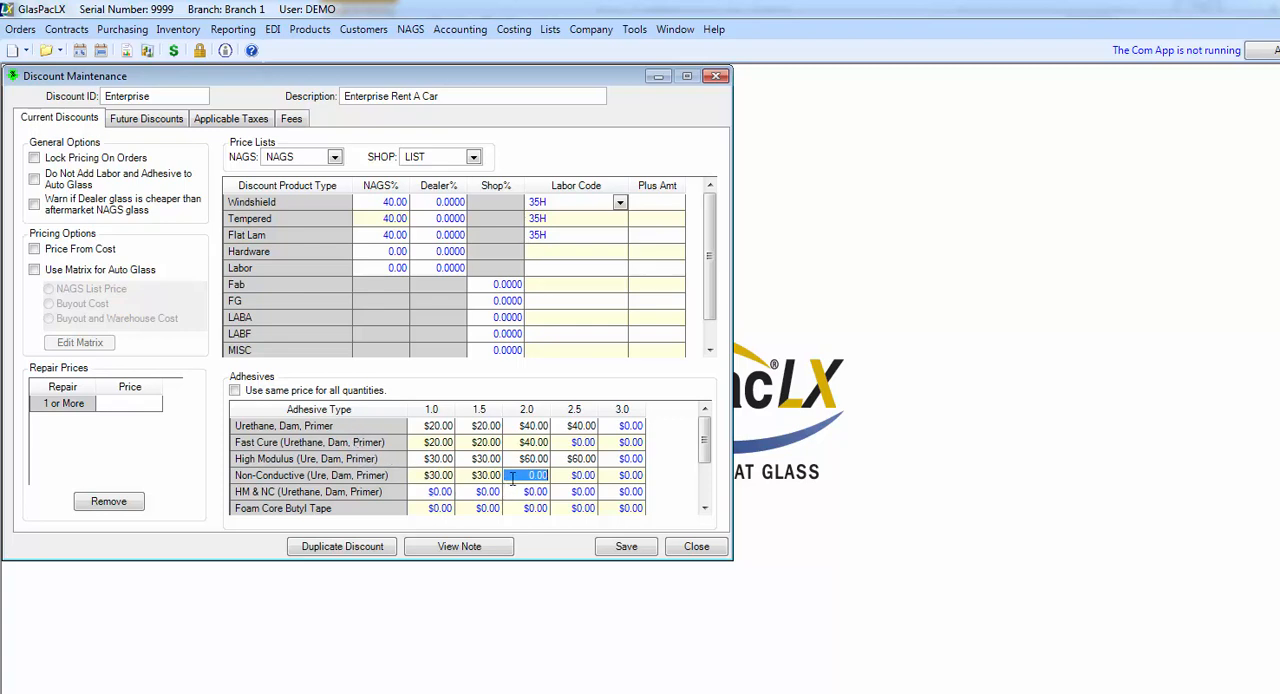
text(60)
key(Tab)
text(60.)
key(Down)
Step: Price the HM & NC adhesive at $30 for quantities 1.0 and 1.5, and $60 for 2.0 and 2.5
key(Left)
key(Left)
key(Left)
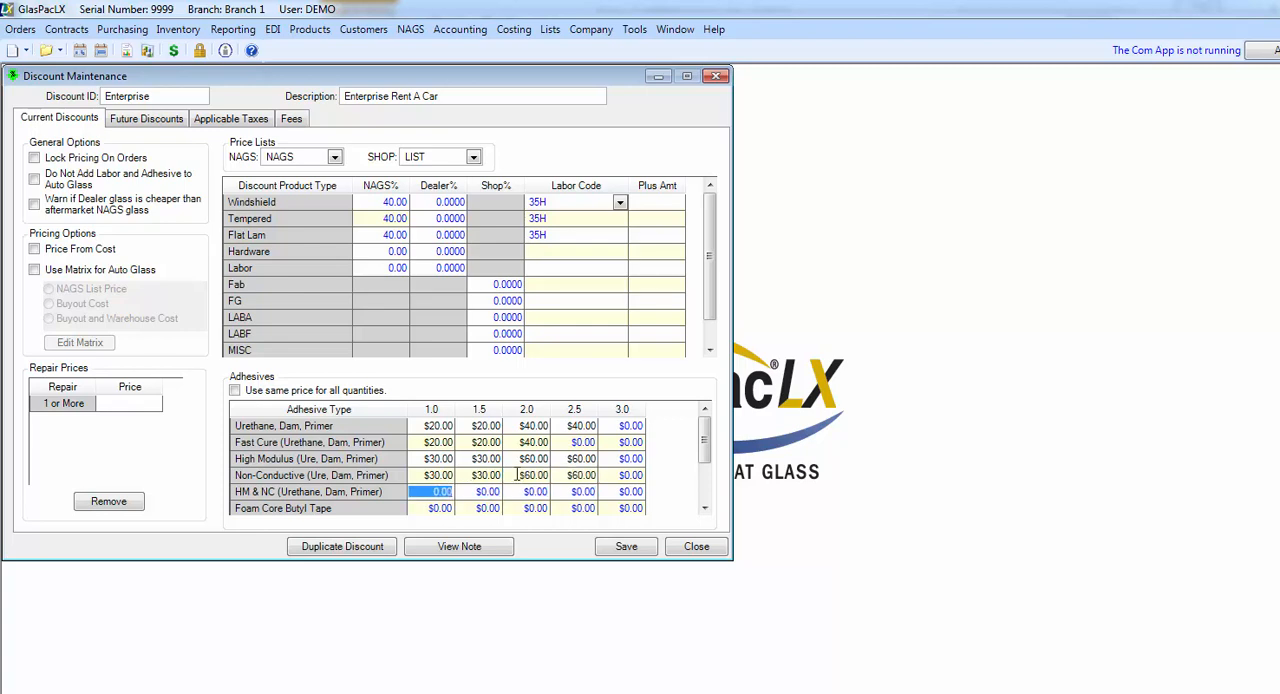
text(30)
key(Tab)
text(30)
key(Tab)
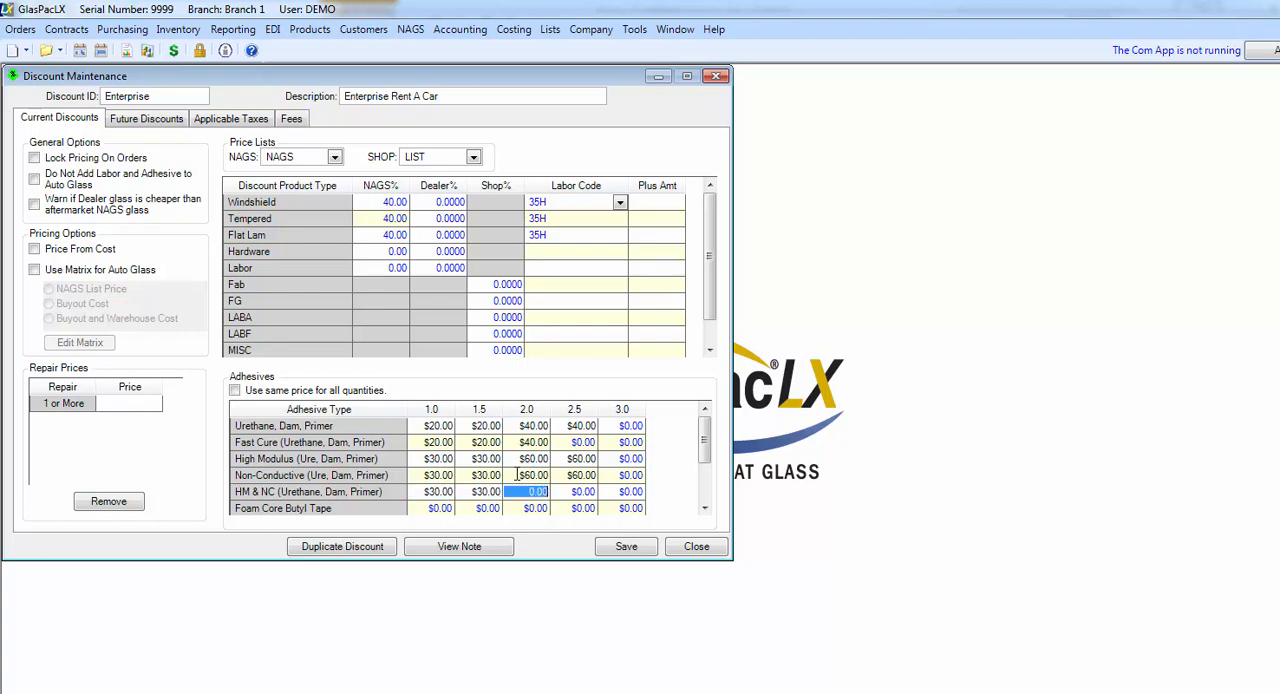
text(60)
key(Tab)
text(60)
key(Up)
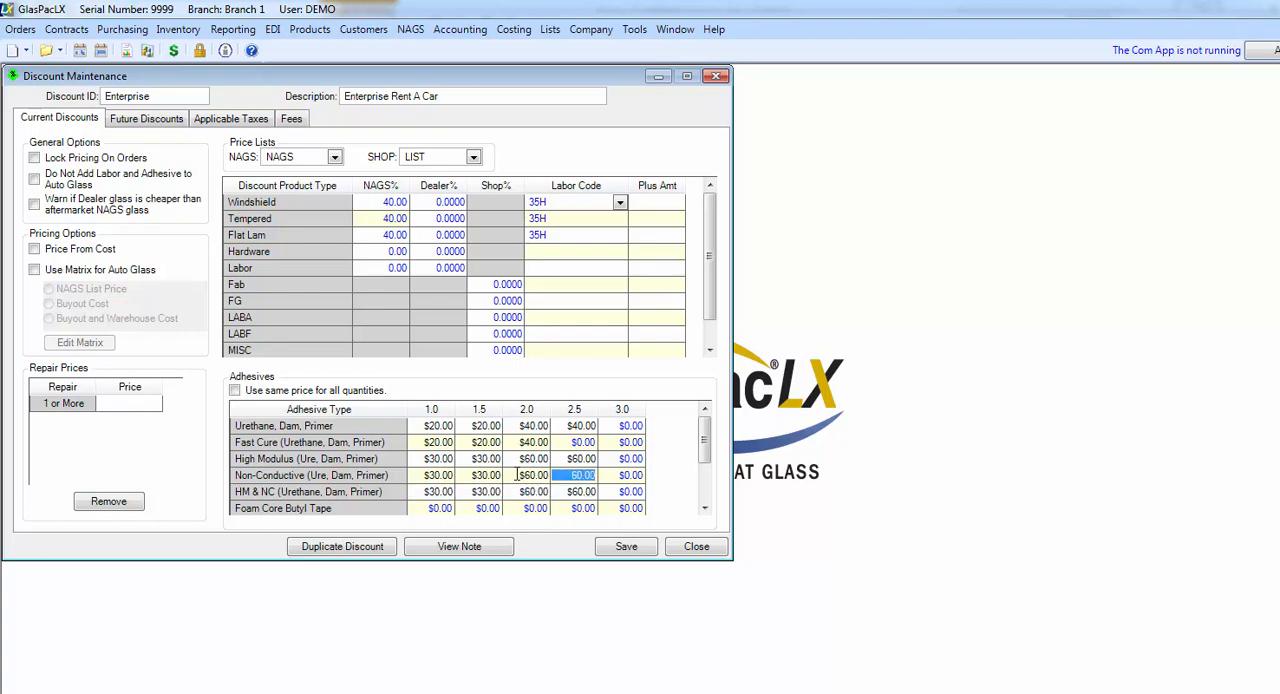
Step: Set the Fast Cure adhesive price for quantity 2.5 to $40
key(Up)
key(Up)
text(40)
key(Down)
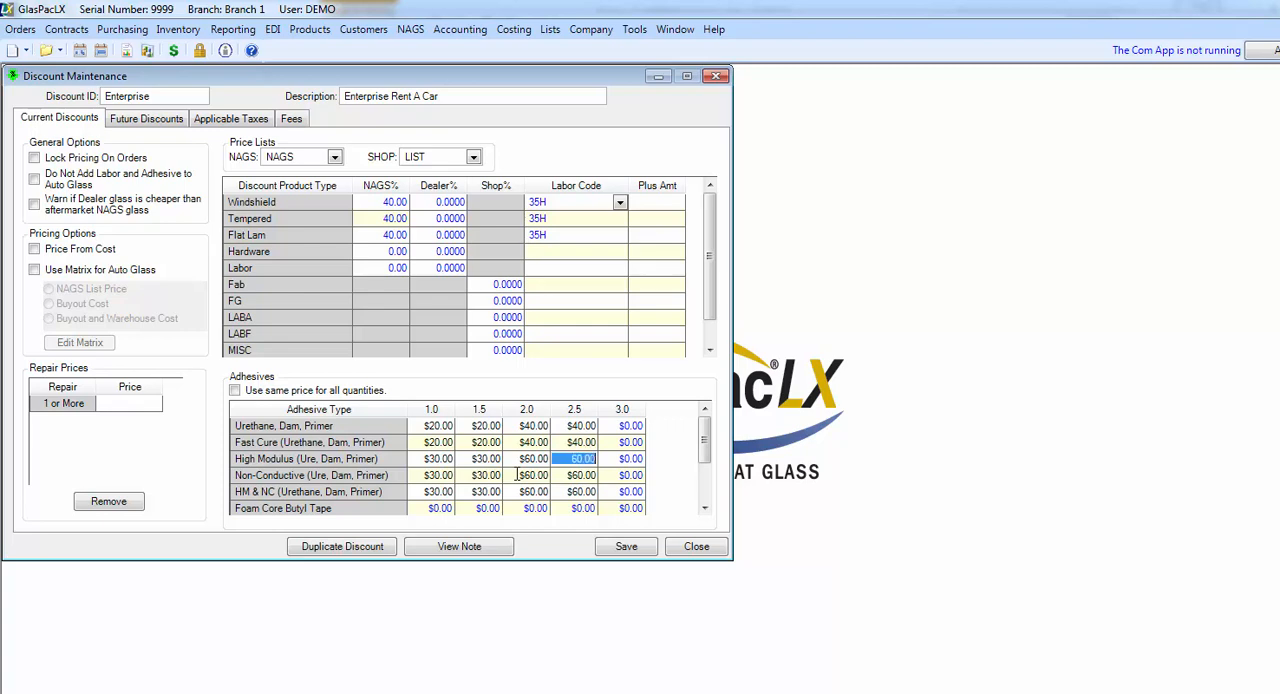
Step: Review the remaining adhesive types and make each adhesive use the same price for all quantities
click(704, 508)
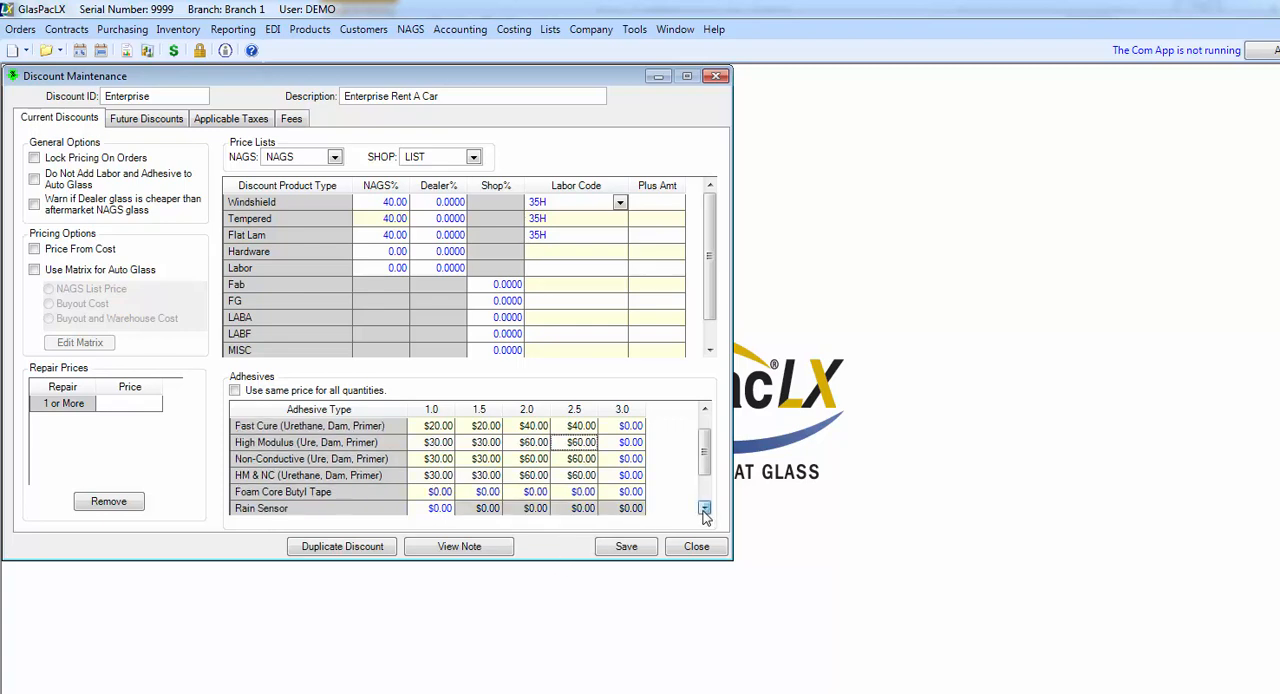
click(704, 508)
click(704, 508)
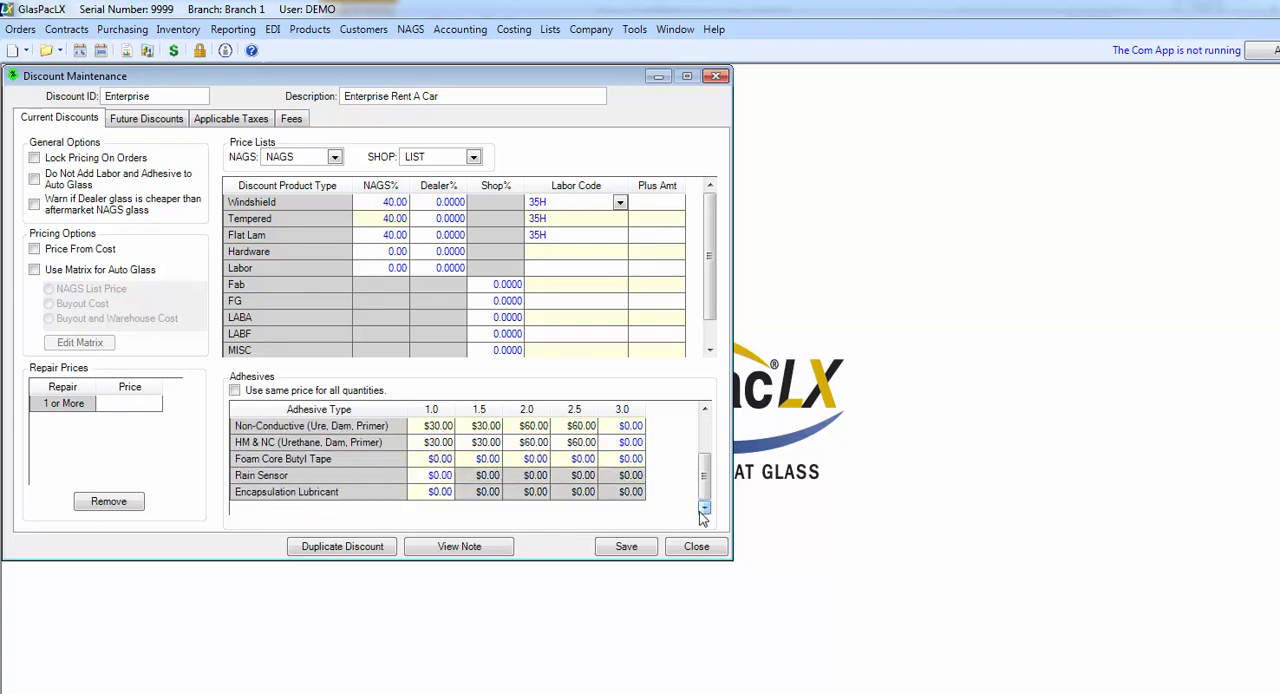
scroll(620, 450, up, 1)
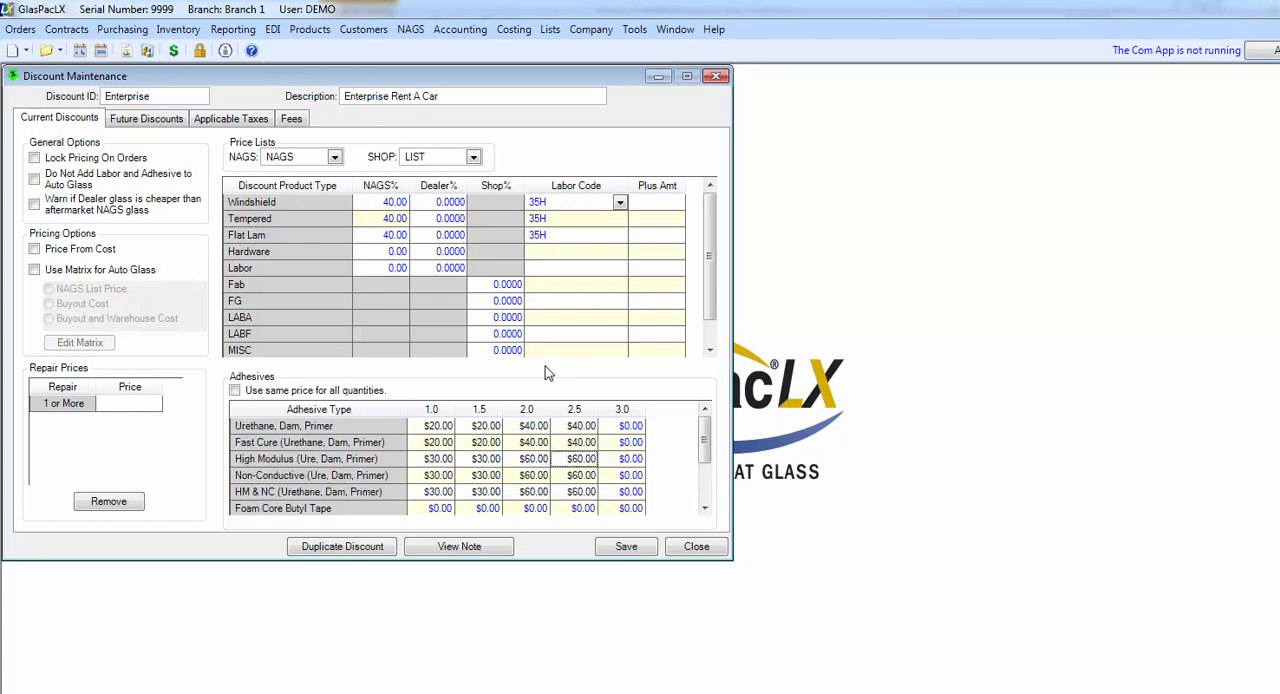
click(235, 392)
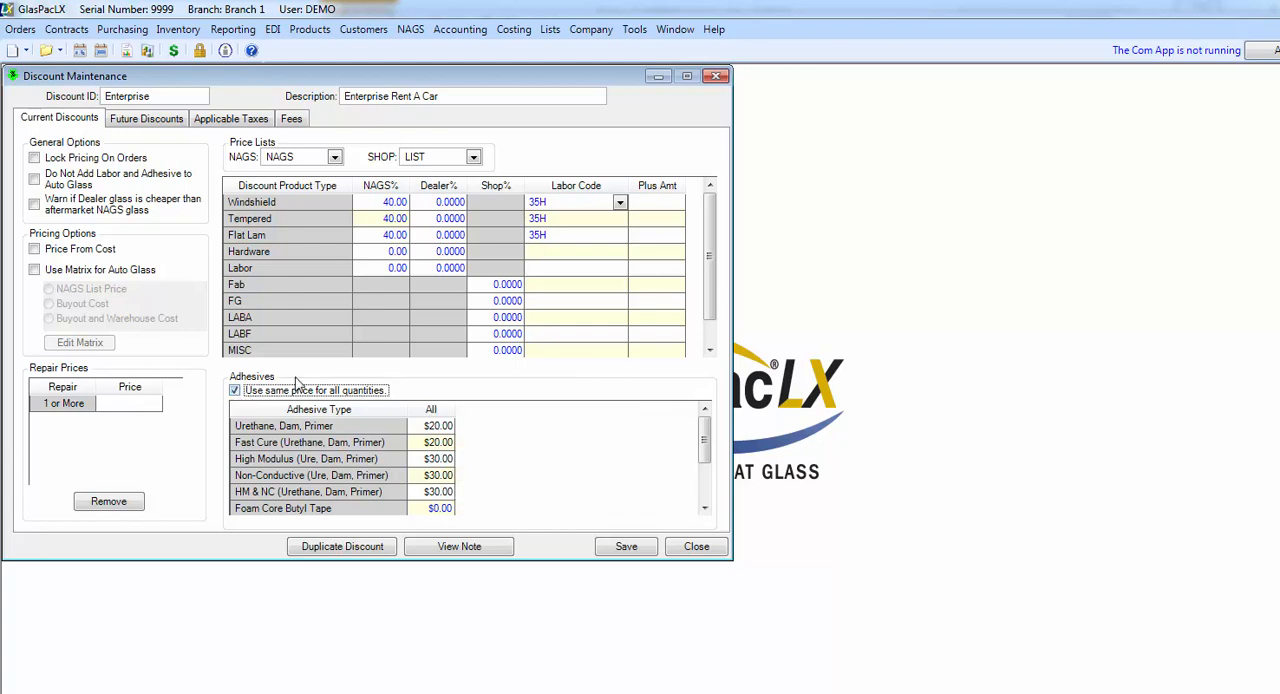
Step: Set the repair prices to $50 for the first repair and $10 for two or more, and save the discount
click(117, 405)
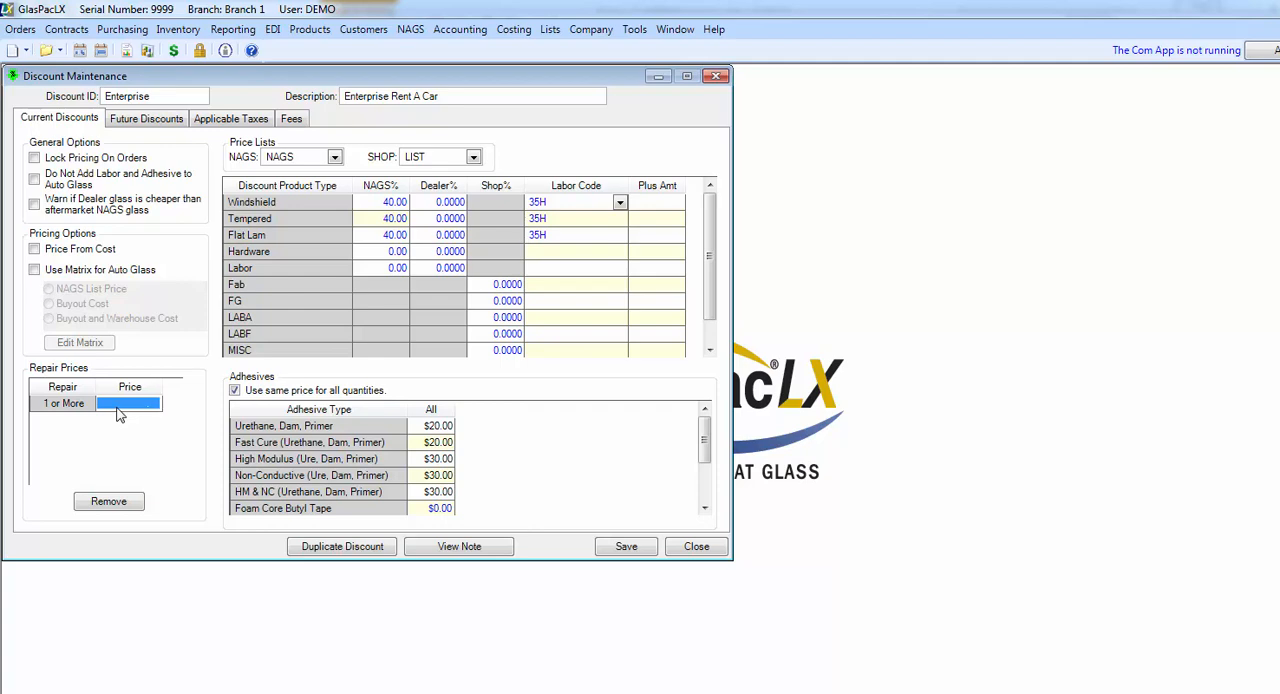
text(50.)
key(Return)
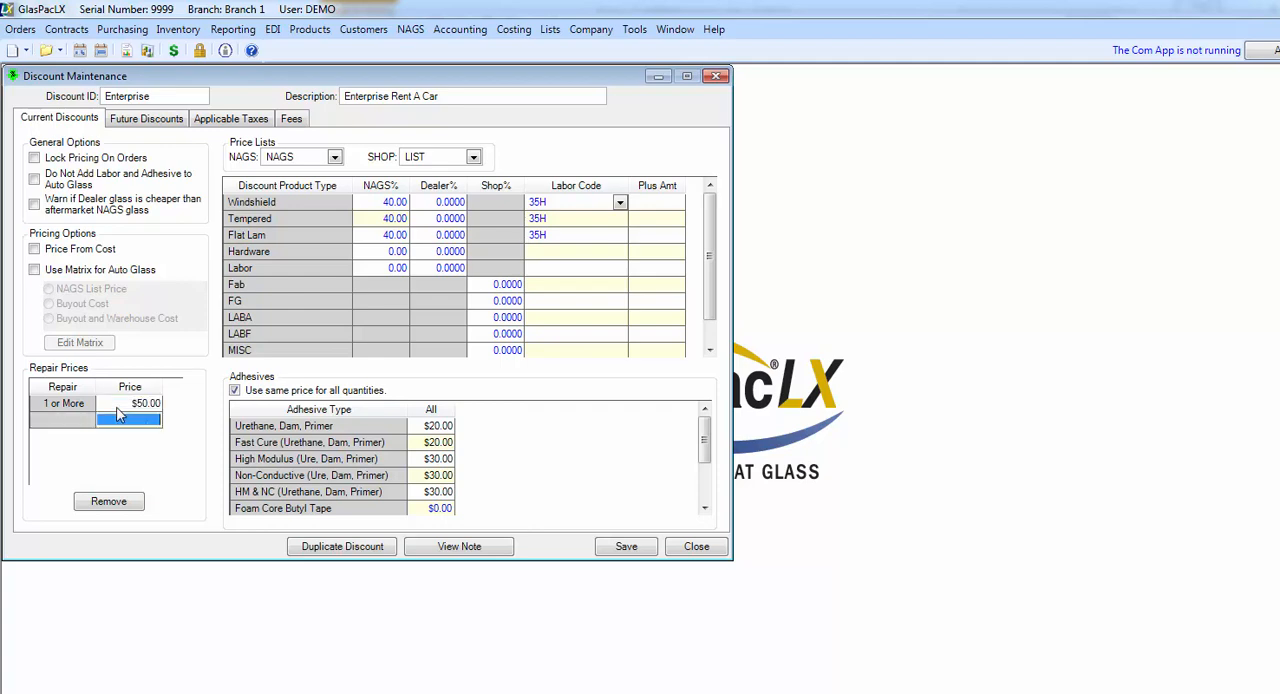
text(10.)
key(Return)
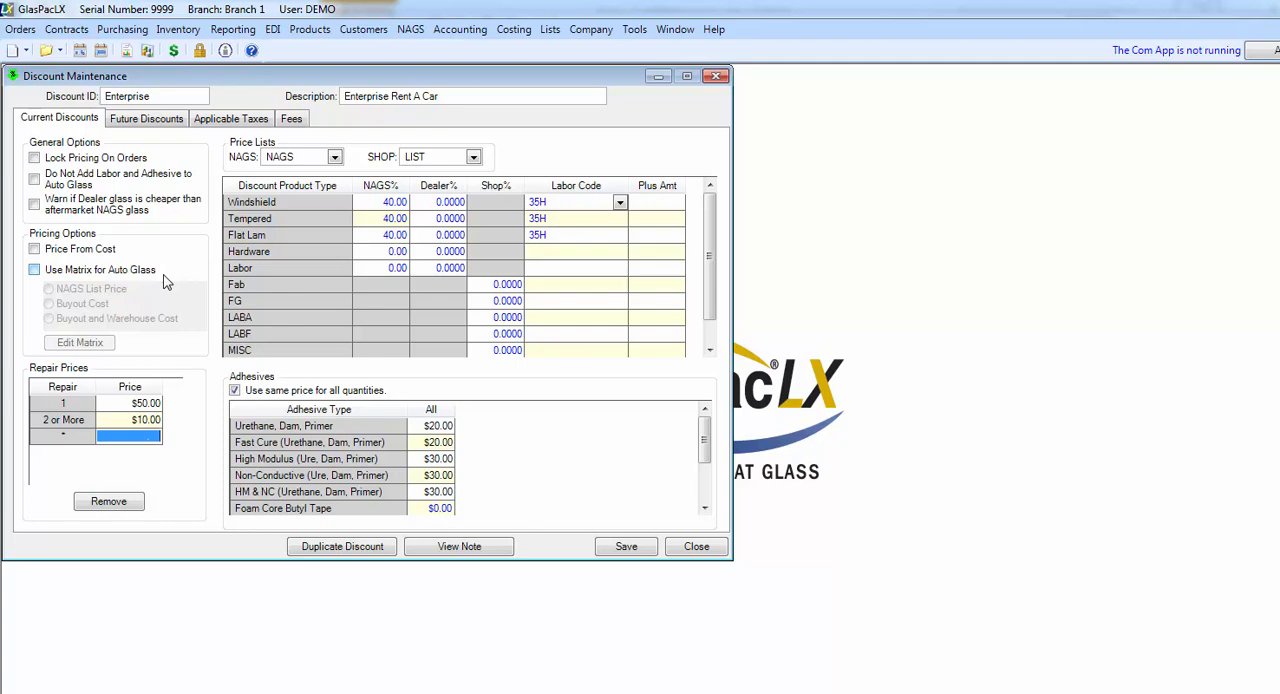
click(628, 551)
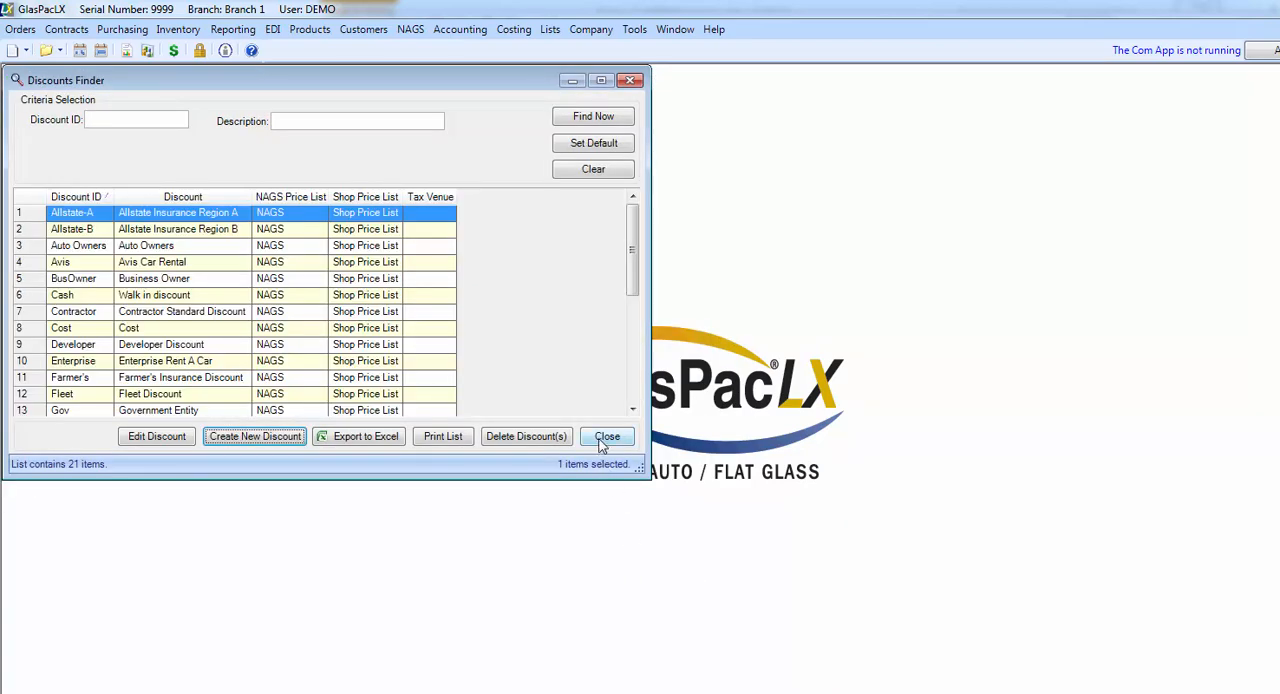
click(606, 437)
Step: Open the Enterprise Rent A Car customer record for editing
click(362, 30)
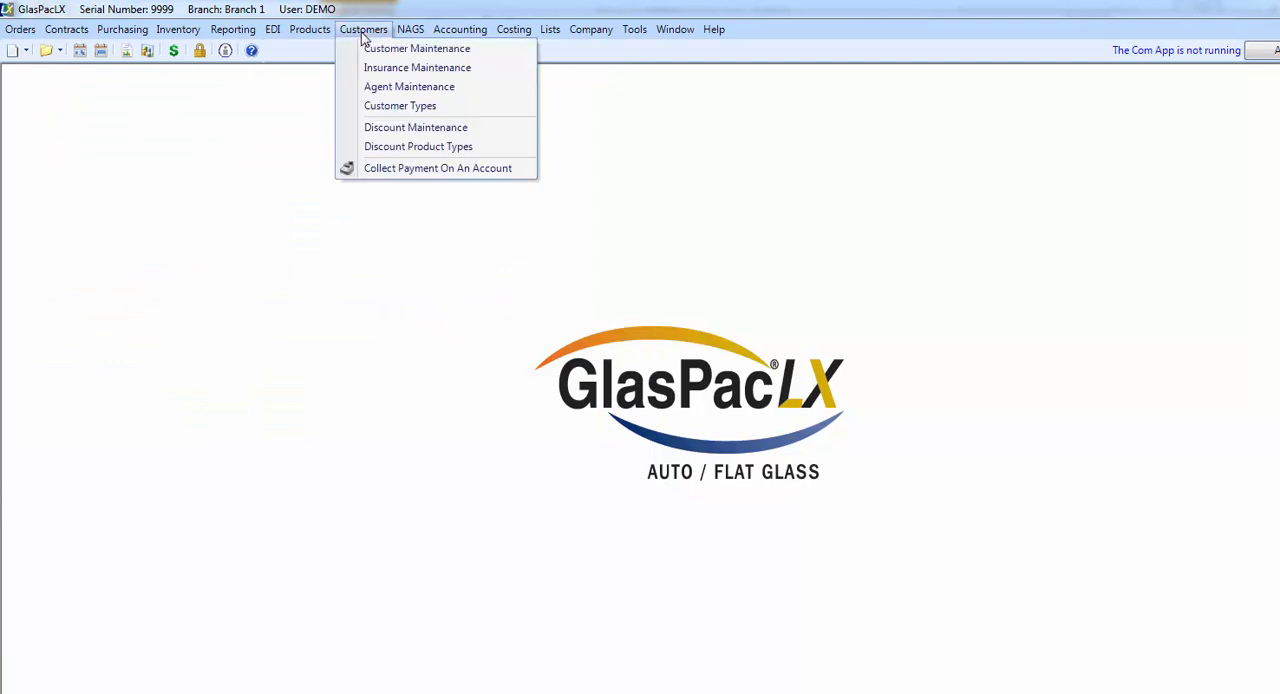
click(369, 49)
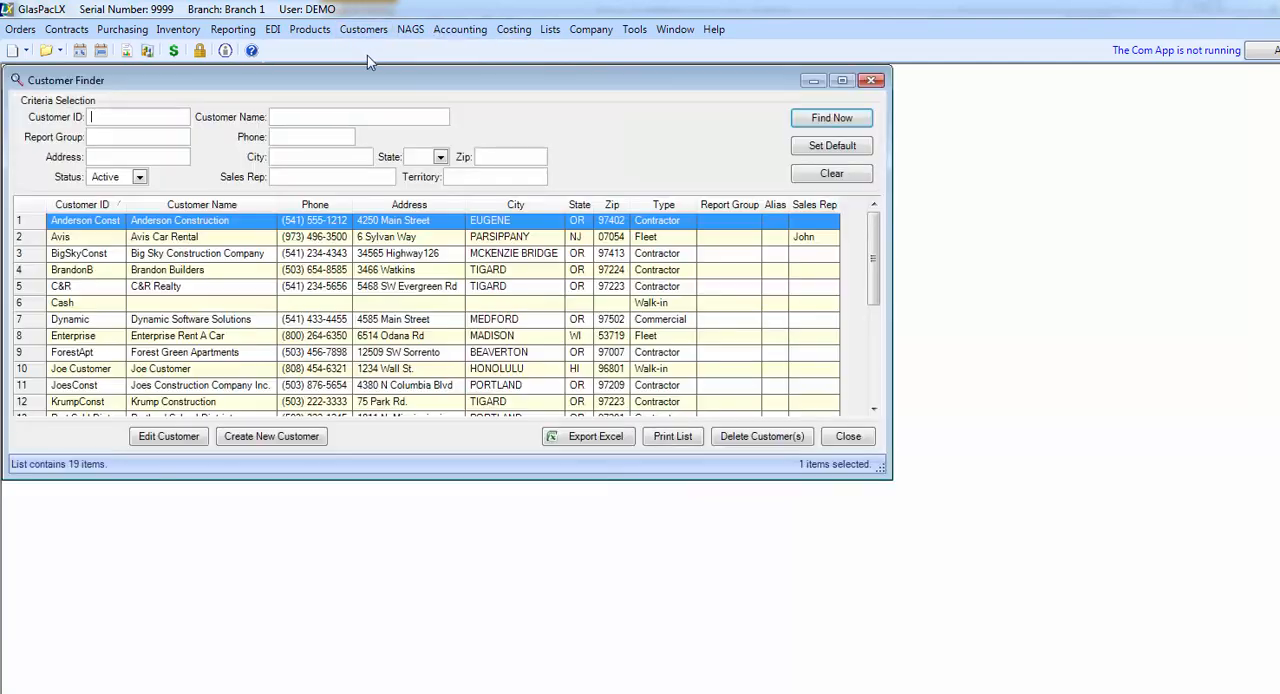
click(46, 337)
click(167, 436)
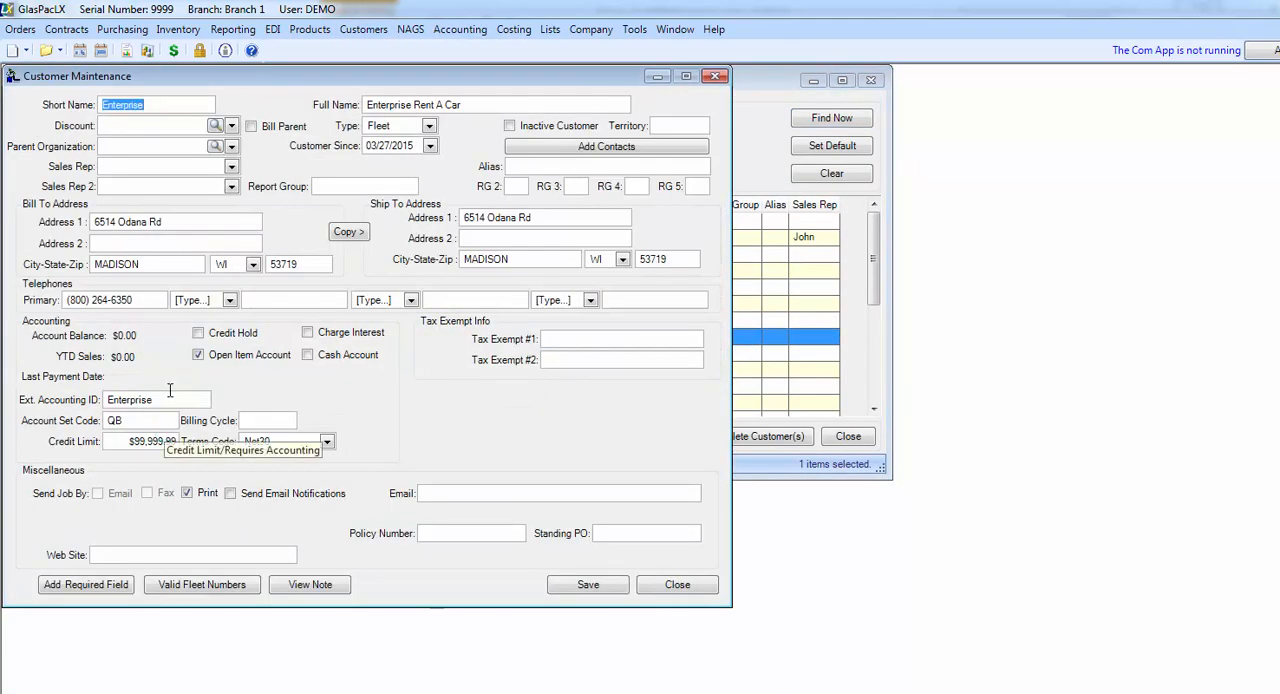
Step: Assign the Enterprise discount to the customer record and save it
click(231, 128)
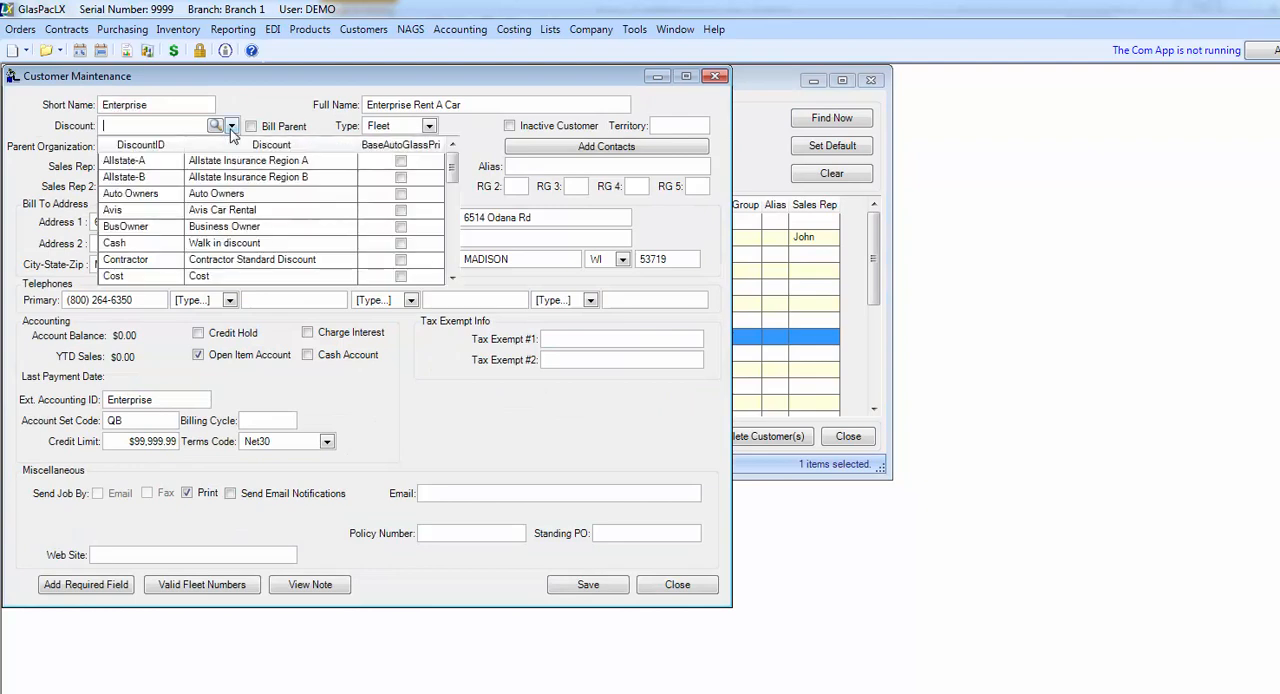
click(452, 279)
click(452, 279)
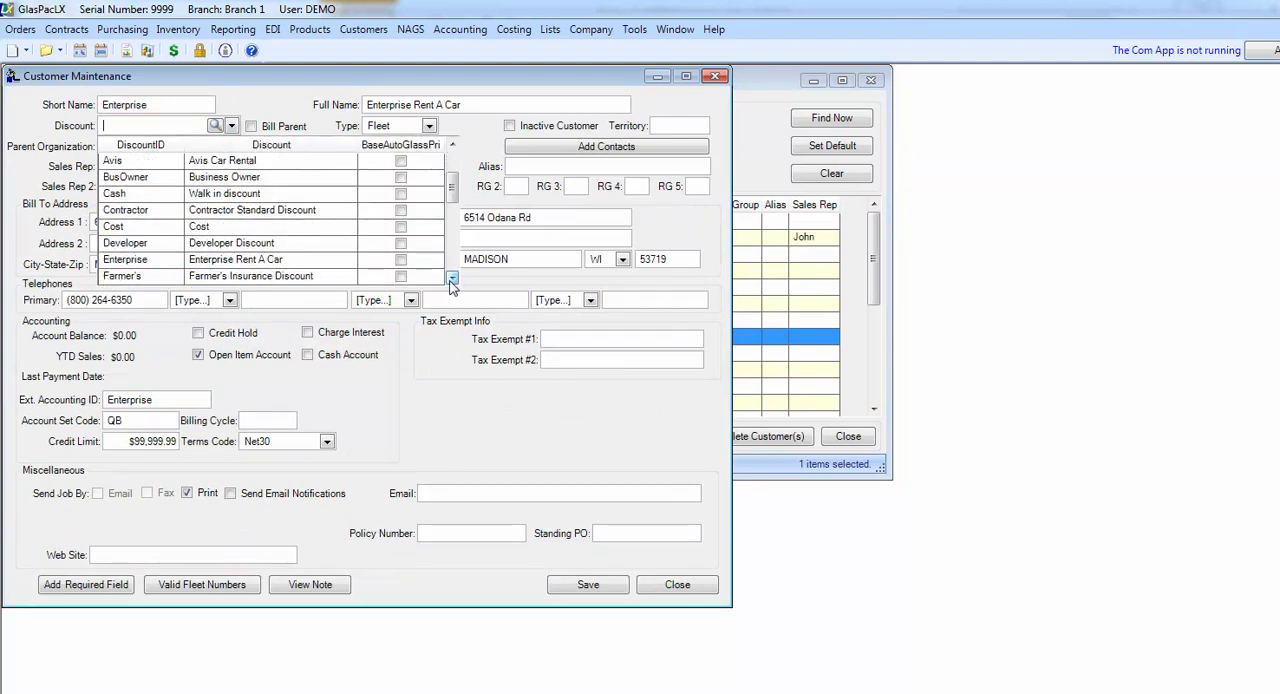
click(152, 260)
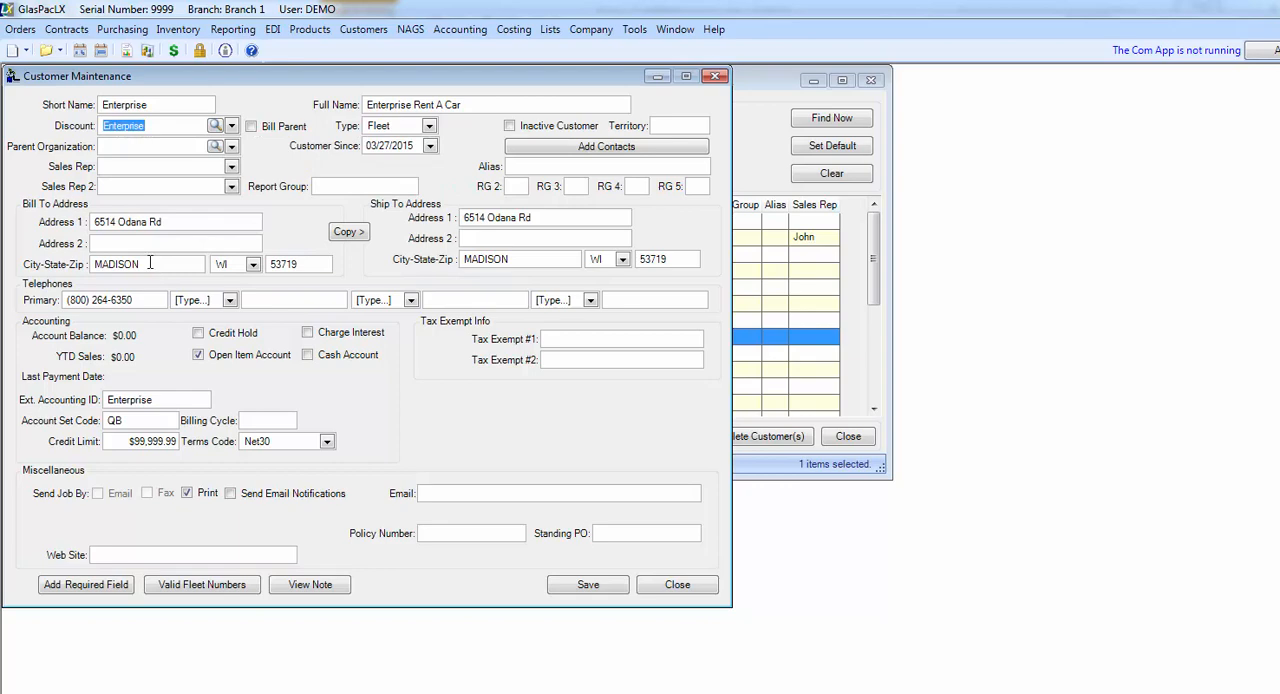
click(571, 592)
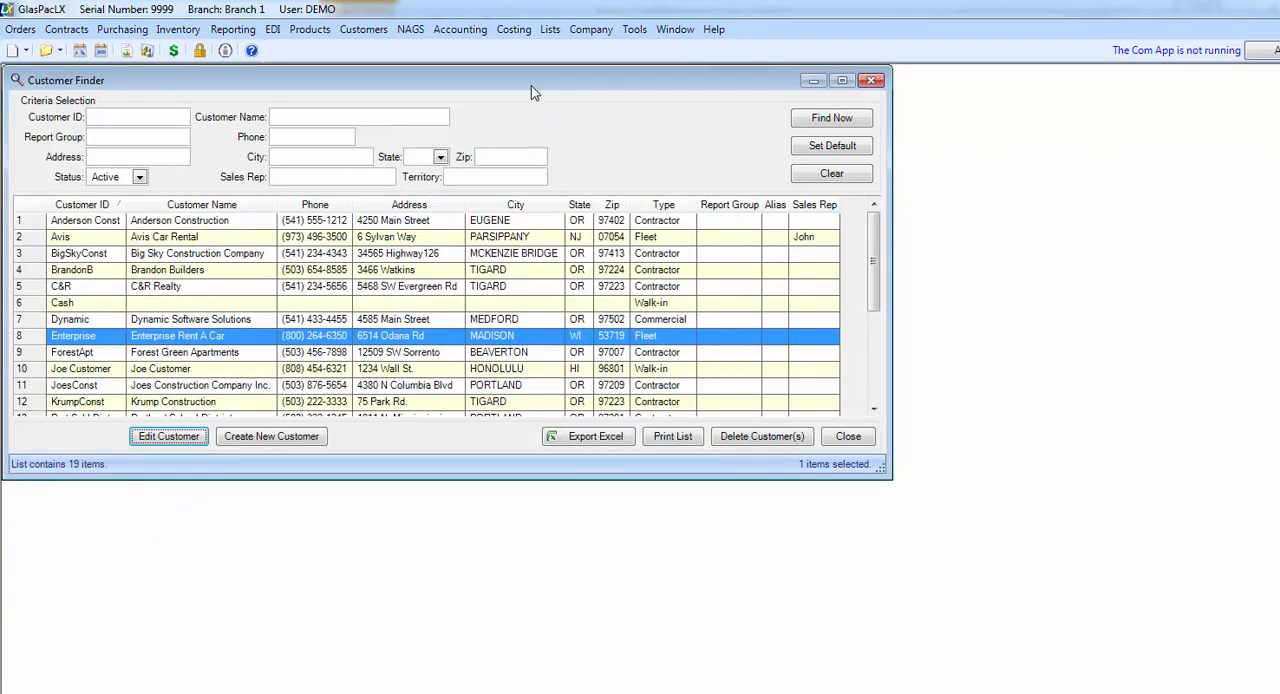
Step: Start a new order billed to Enterprise
click(14, 51)
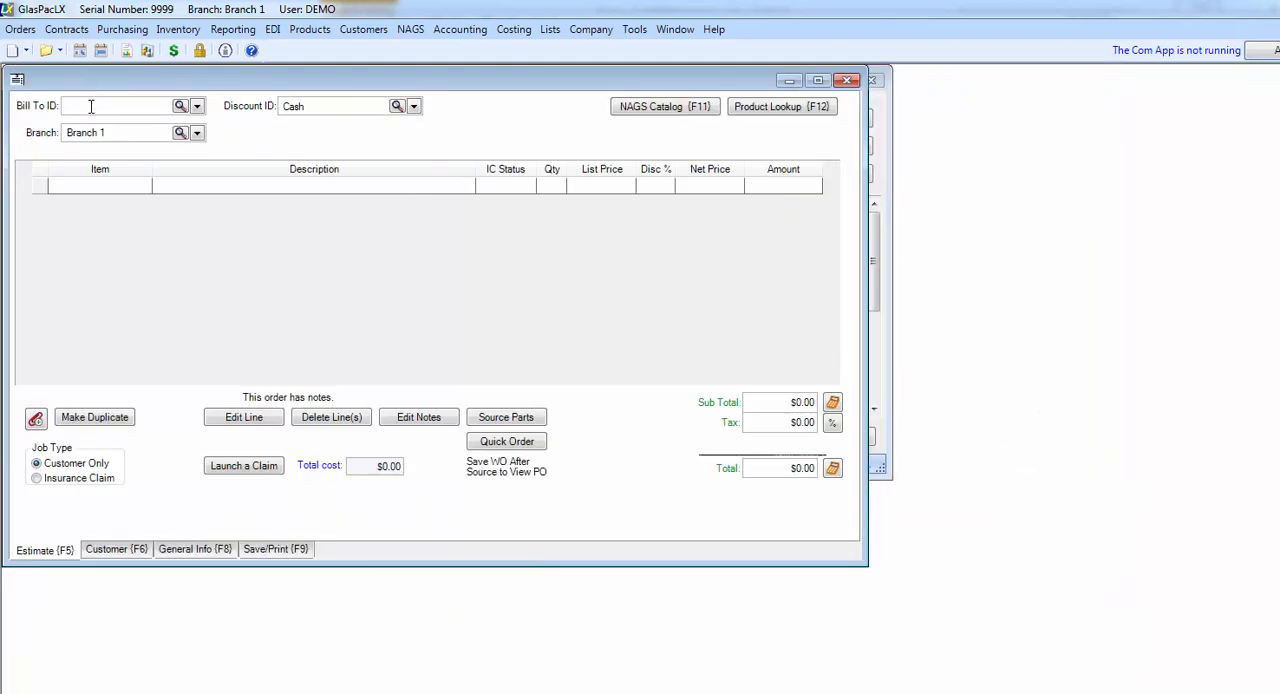
click(90, 106)
text(Enterprise)
key(Tab)
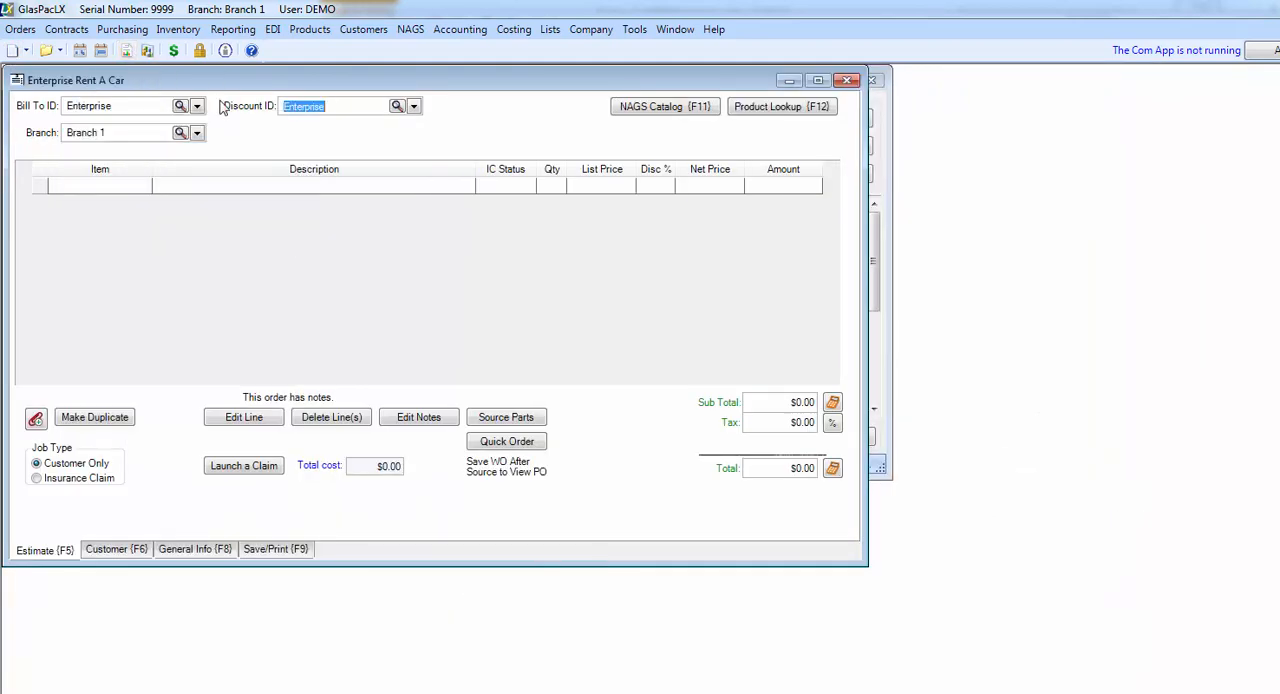